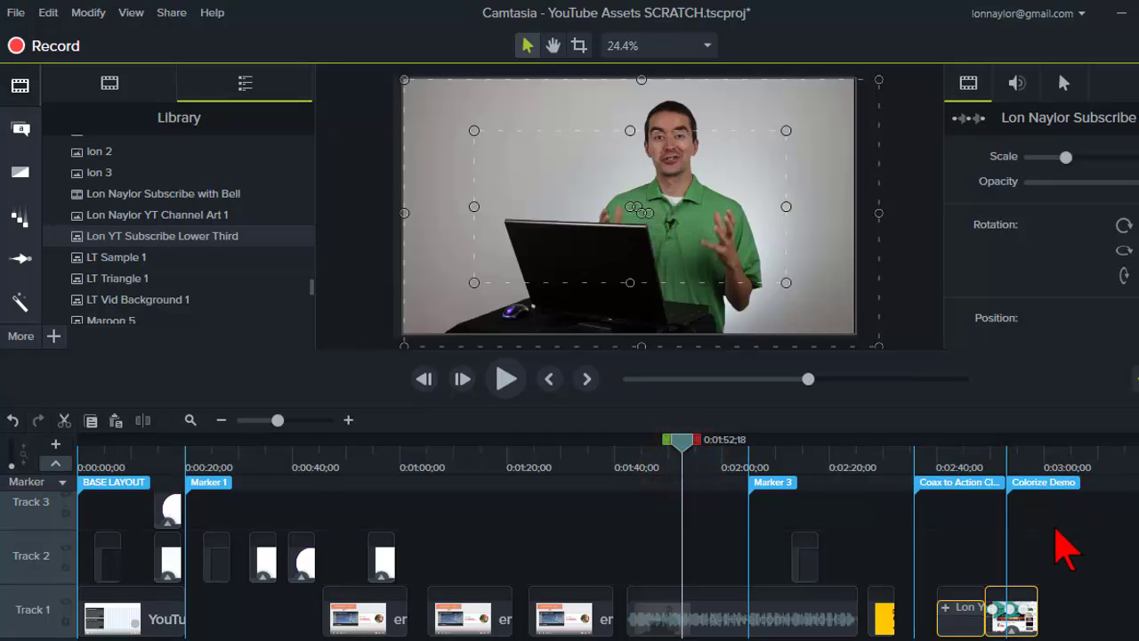
Try a red Colorize tint on the presenter video, then delete the effect
{"action": "left_click", "coordinate": [1066, 525]}
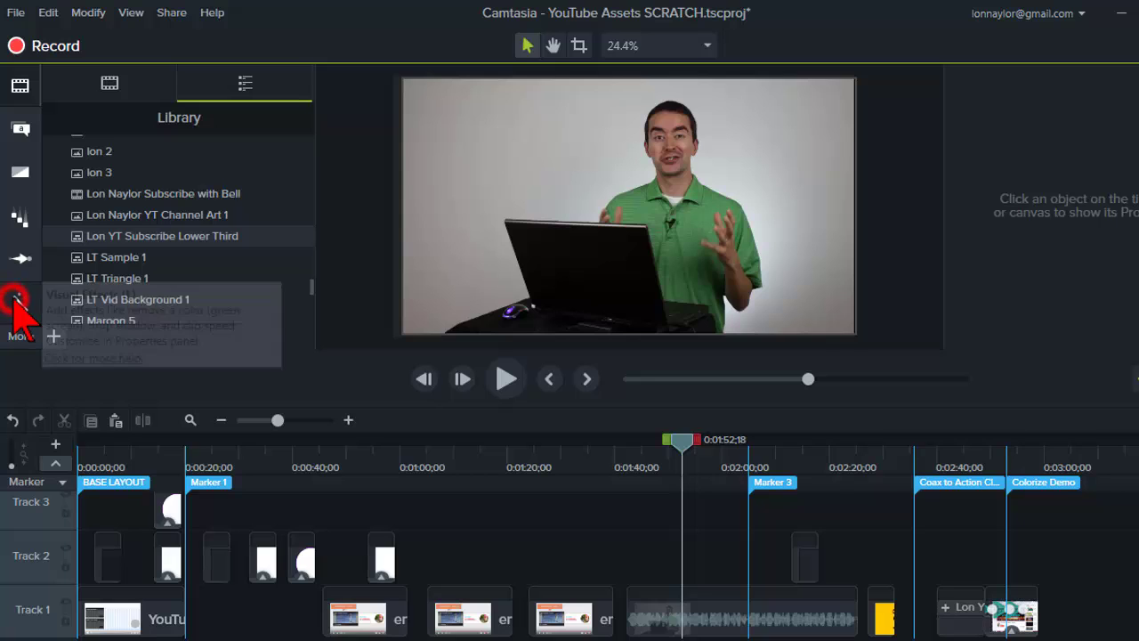
{"action": "left_click", "coordinate": [20, 307]}
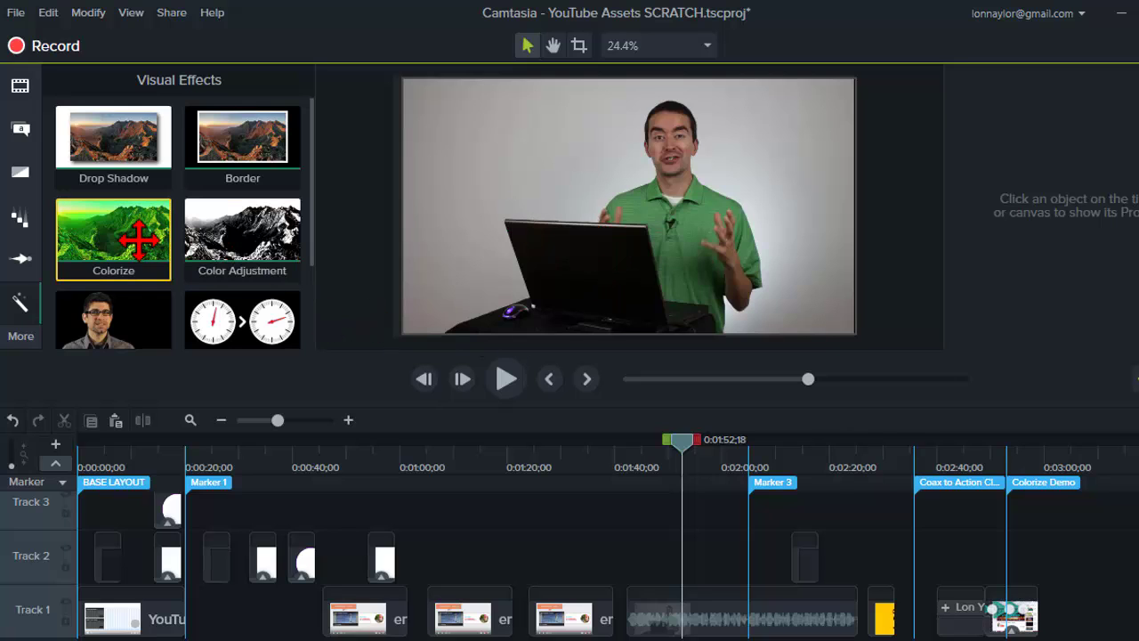
{"action": "left_click_drag", "start_coordinate": [137, 238], "coordinate": [654, 614]}
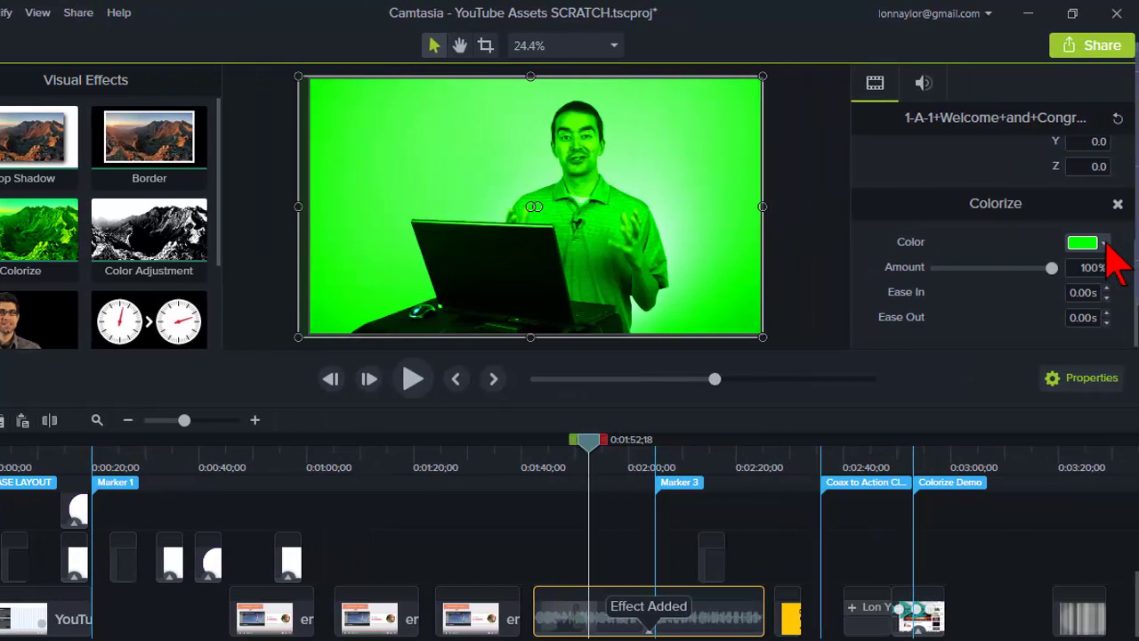
{"action": "left_click", "coordinate": [1104, 242]}
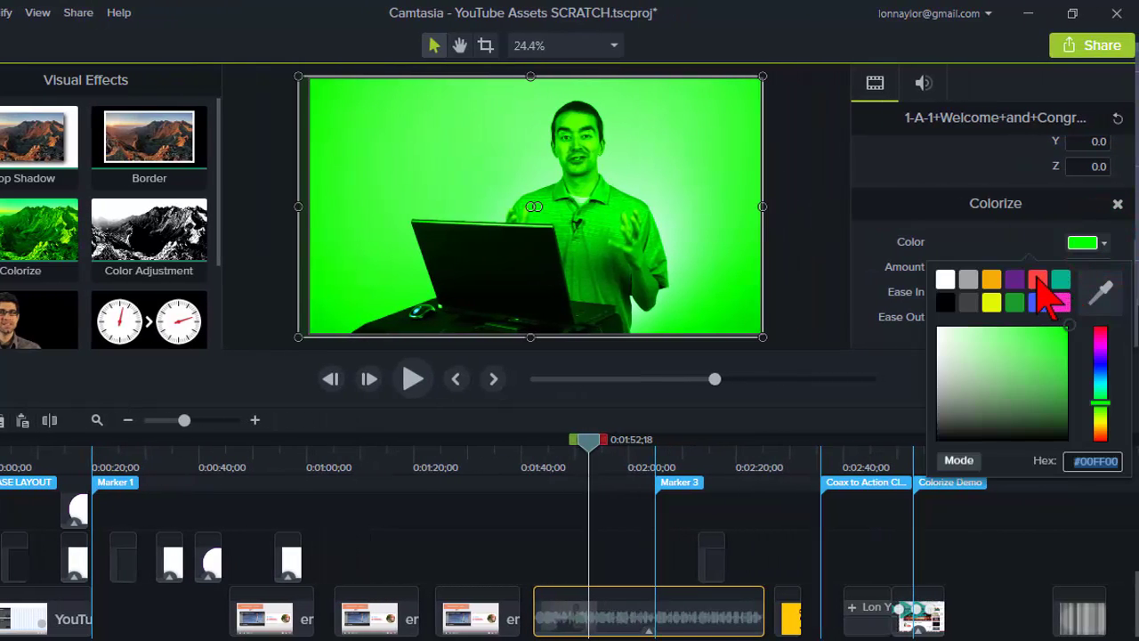
{"action": "left_click", "coordinate": [1035, 279]}
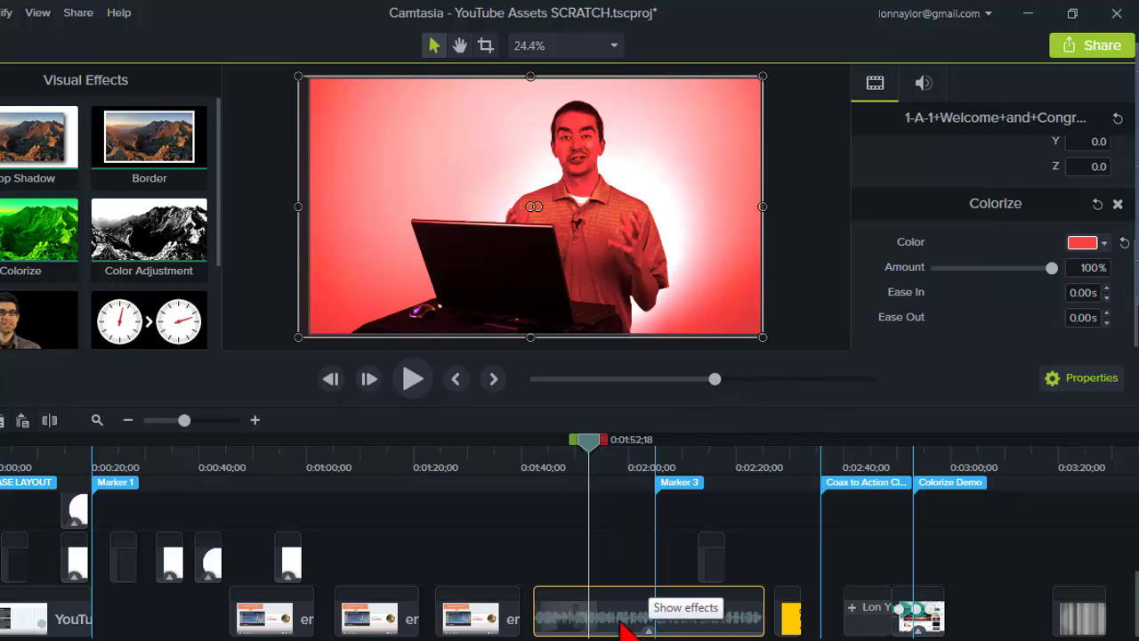
{"action": "left_click", "coordinate": [1118, 205]}
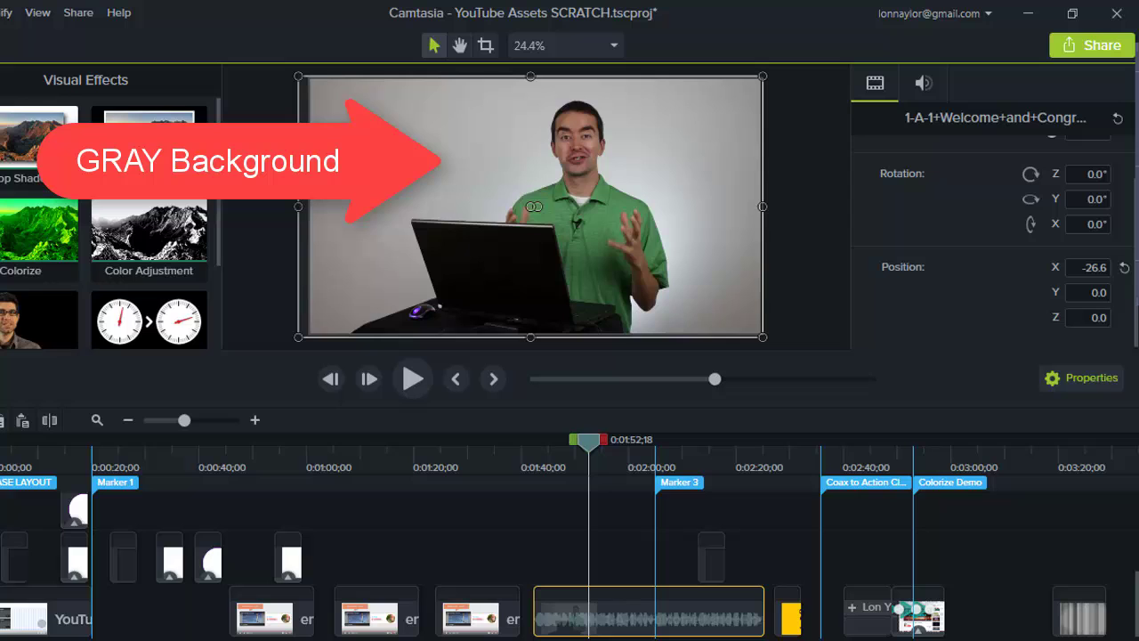
{"action": "left_click", "coordinate": [780, 452]}
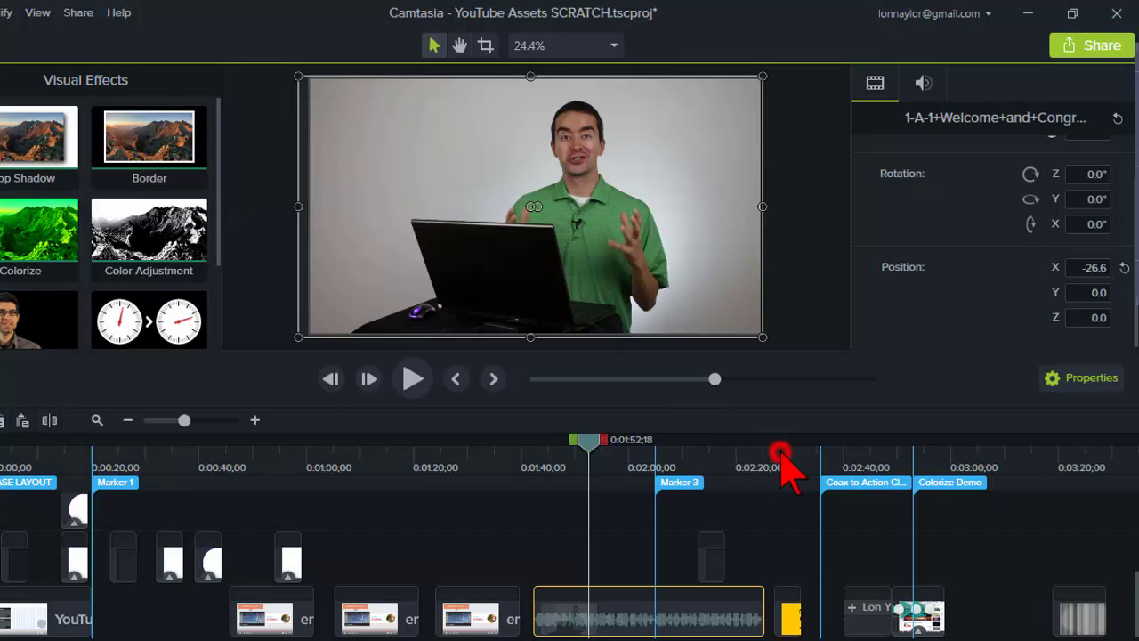
Apply Colorize to the yellow CAUTION clip with a pink tint at 100% amount
{"action": "left_click_drag", "start_coordinate": [780, 452], "coordinate": [788, 452]}
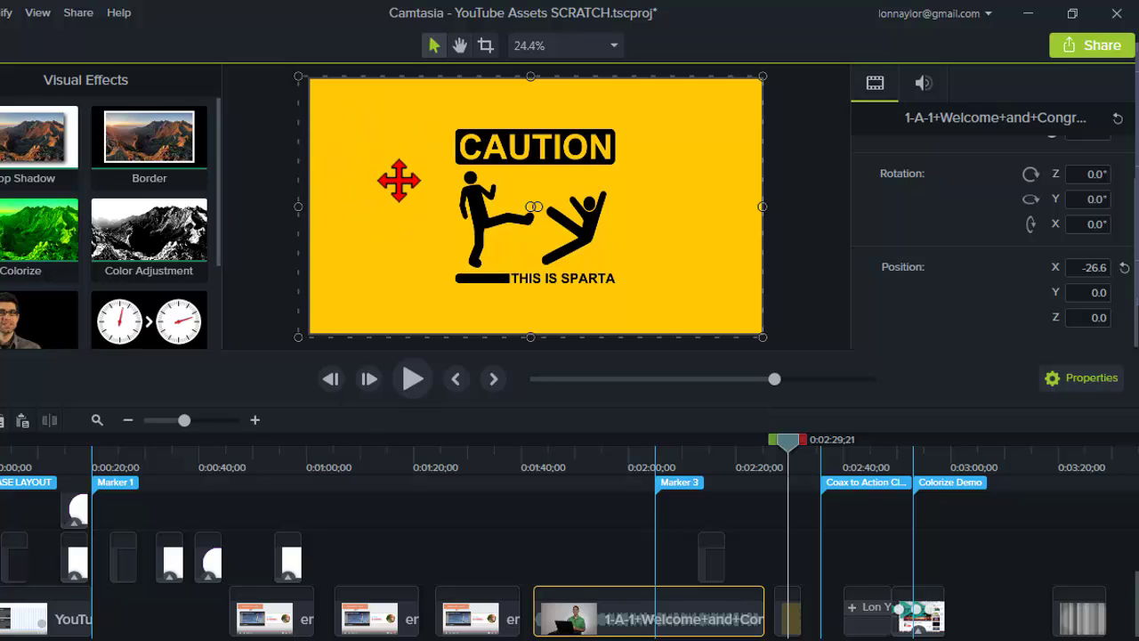
{"action": "left_click_drag", "start_coordinate": [50, 208], "coordinate": [796, 623]}
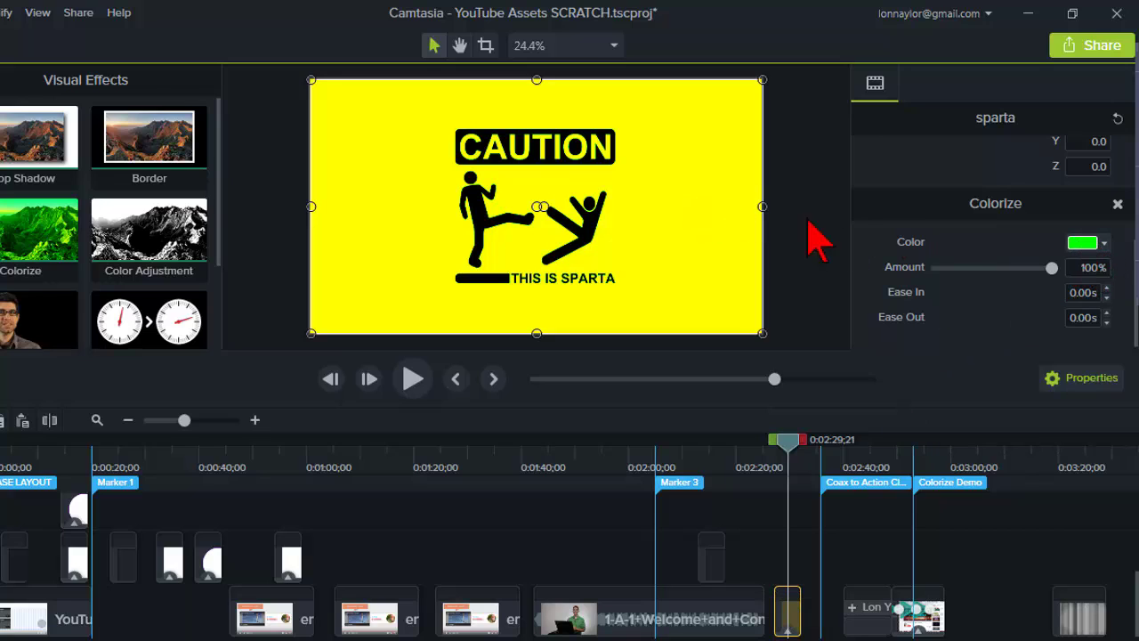
{"action": "left_click", "coordinate": [1105, 241]}
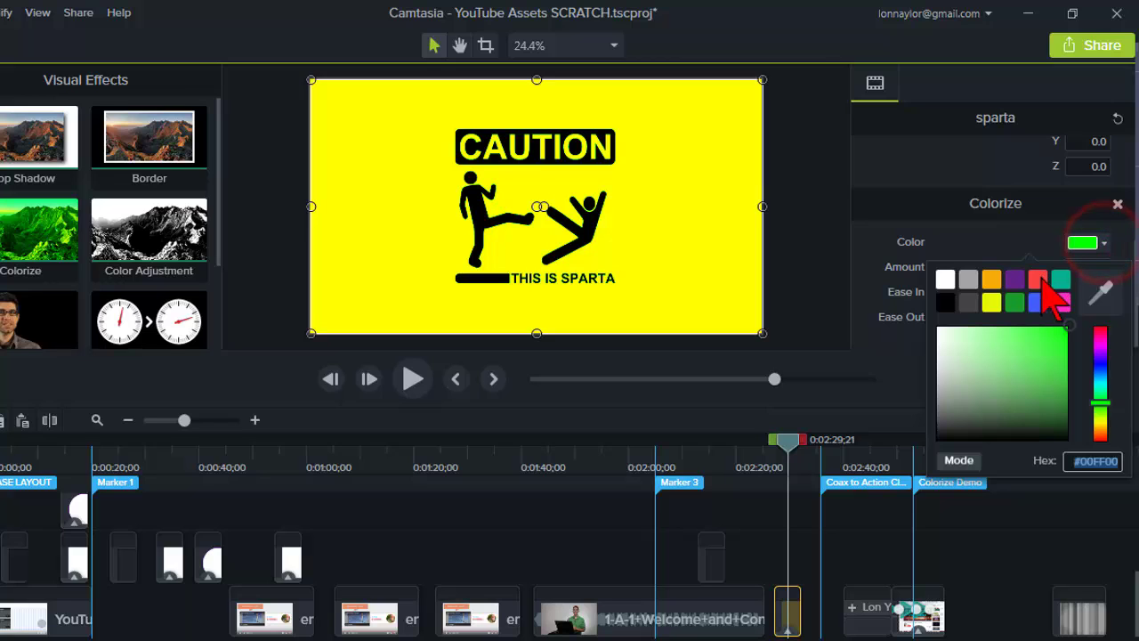
{"action": "left_click", "coordinate": [1061, 303]}
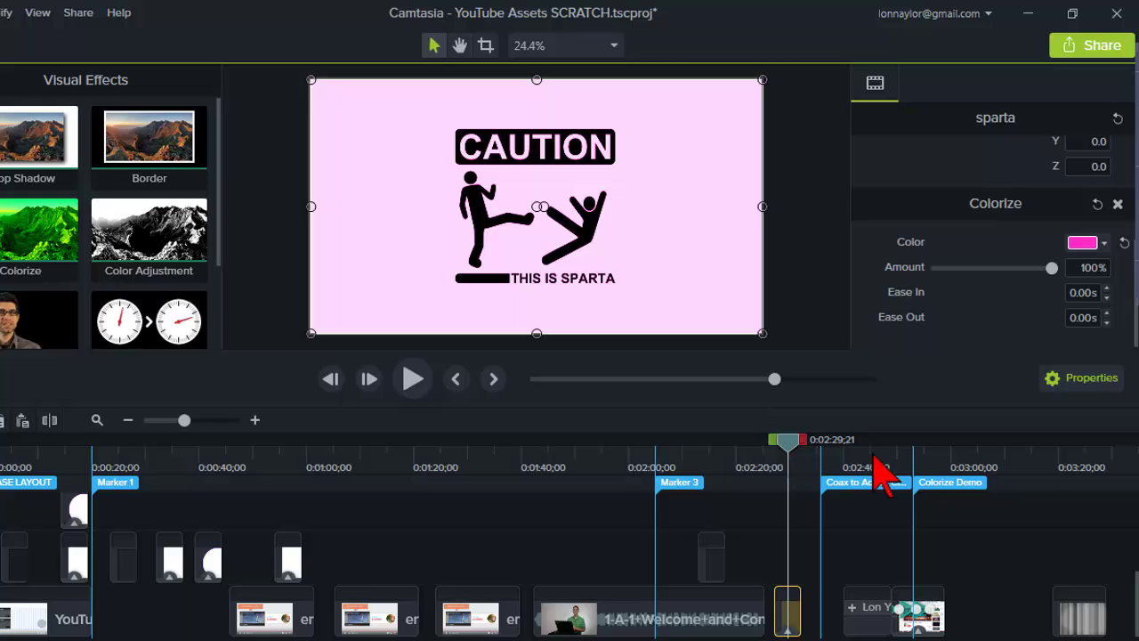
Select the grey ColorStripes clip near 0:03:19 and play it briefly
{"action": "left_click", "coordinate": [1048, 458]}
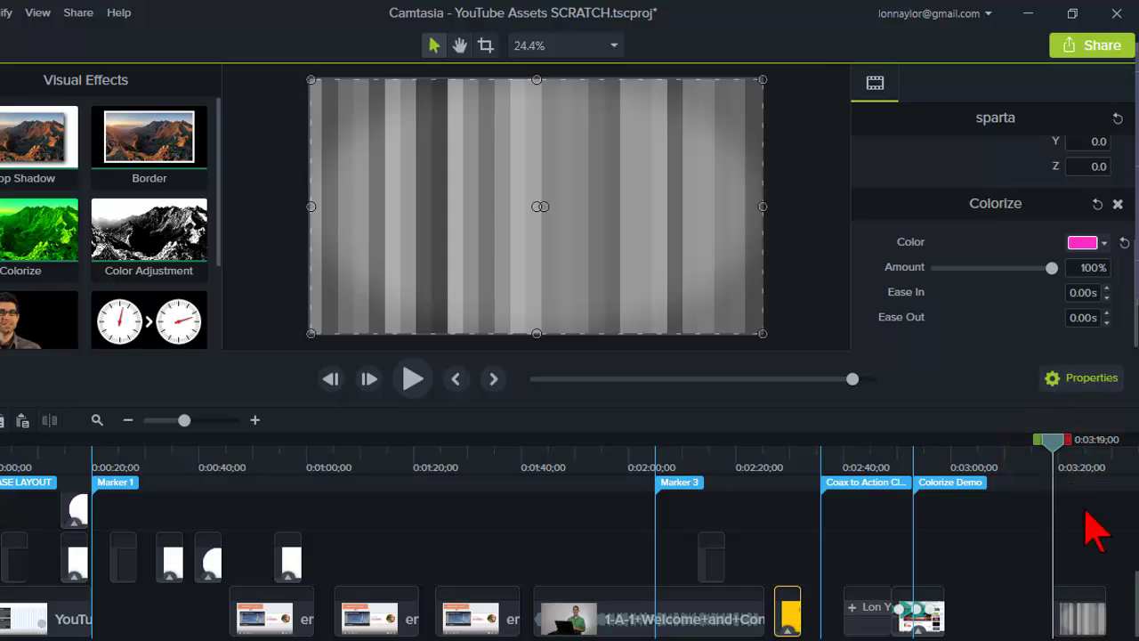
{"action": "left_click", "coordinate": [1072, 614]}
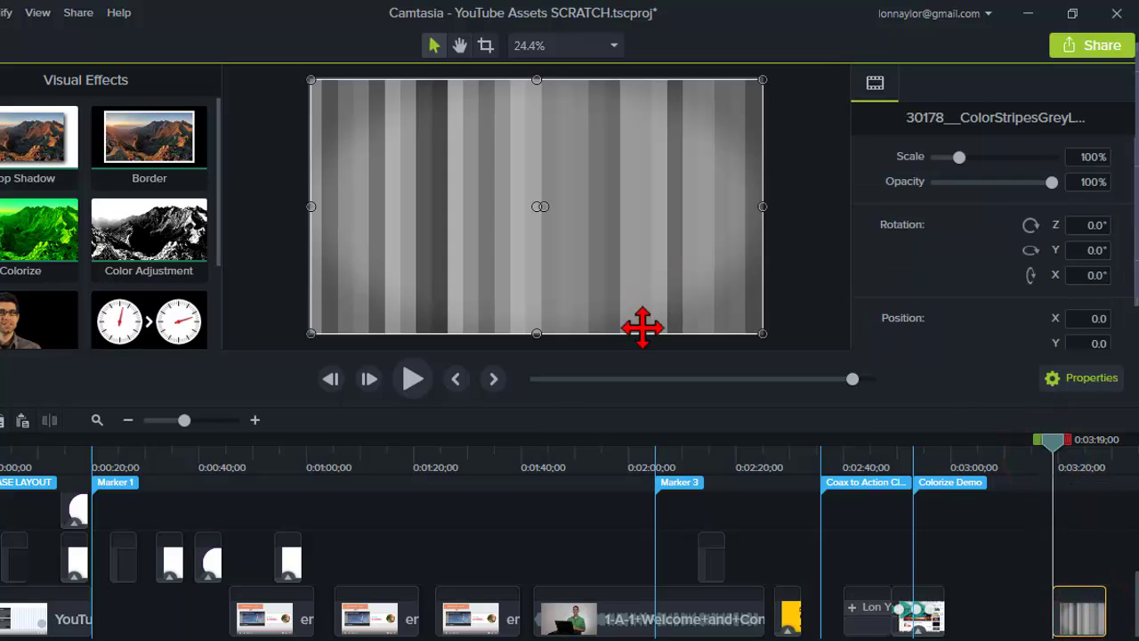
{"action": "left_click", "coordinate": [414, 379]}
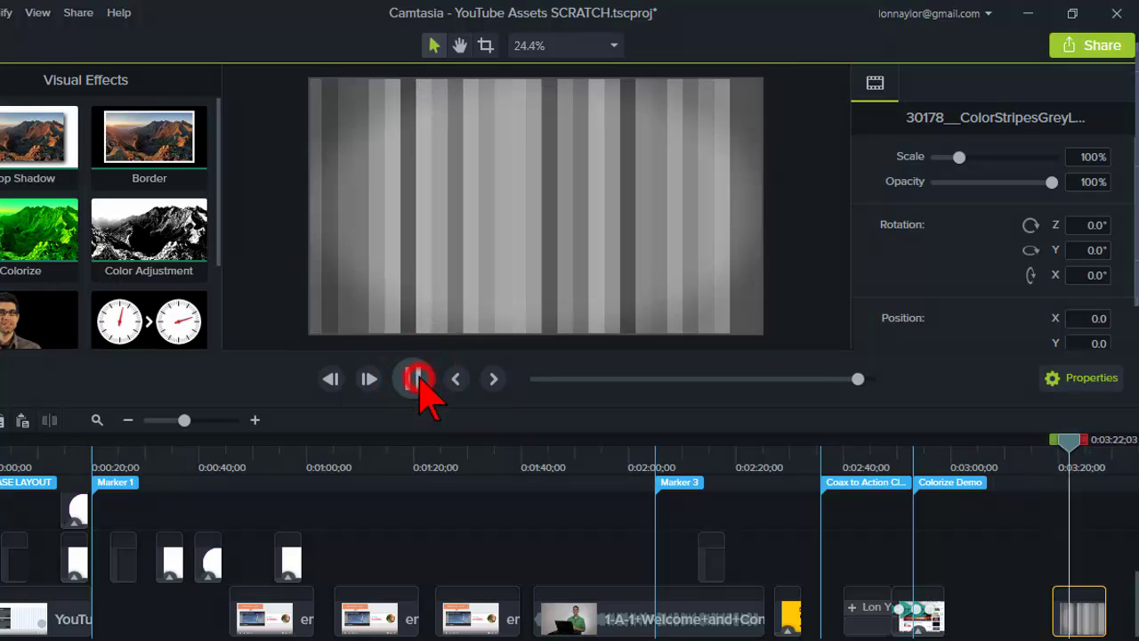
{"action": "left_click", "coordinate": [414, 379]}
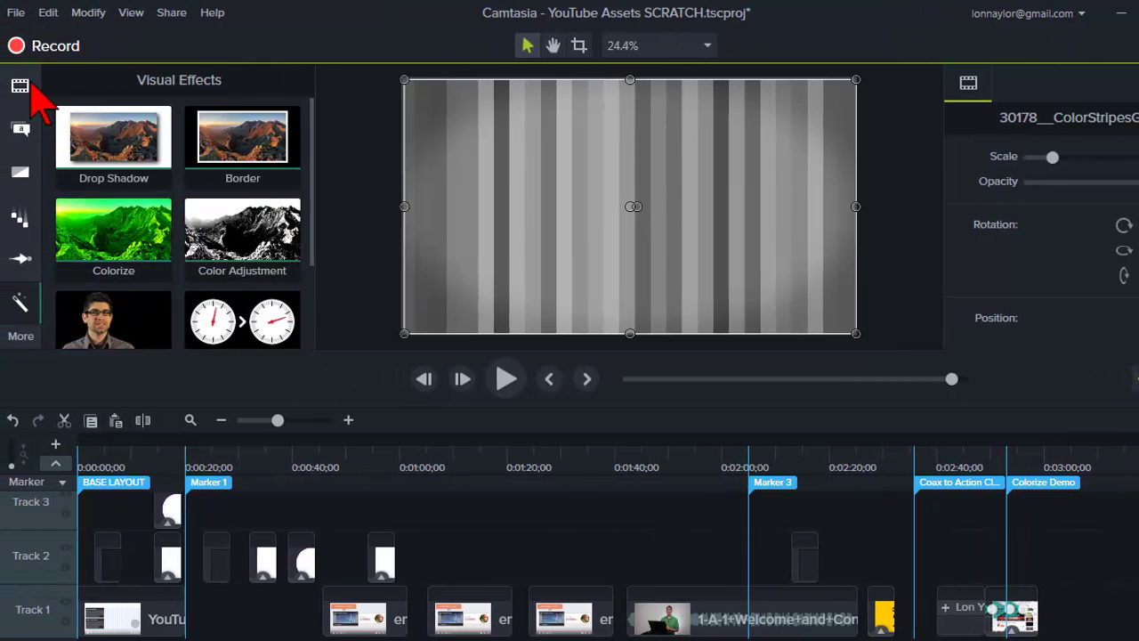
Tint the grey ColorStripes clip bright green with a 100% Colorize effect via Add Visual Effect
{"action": "left_click", "coordinate": [20, 86]}
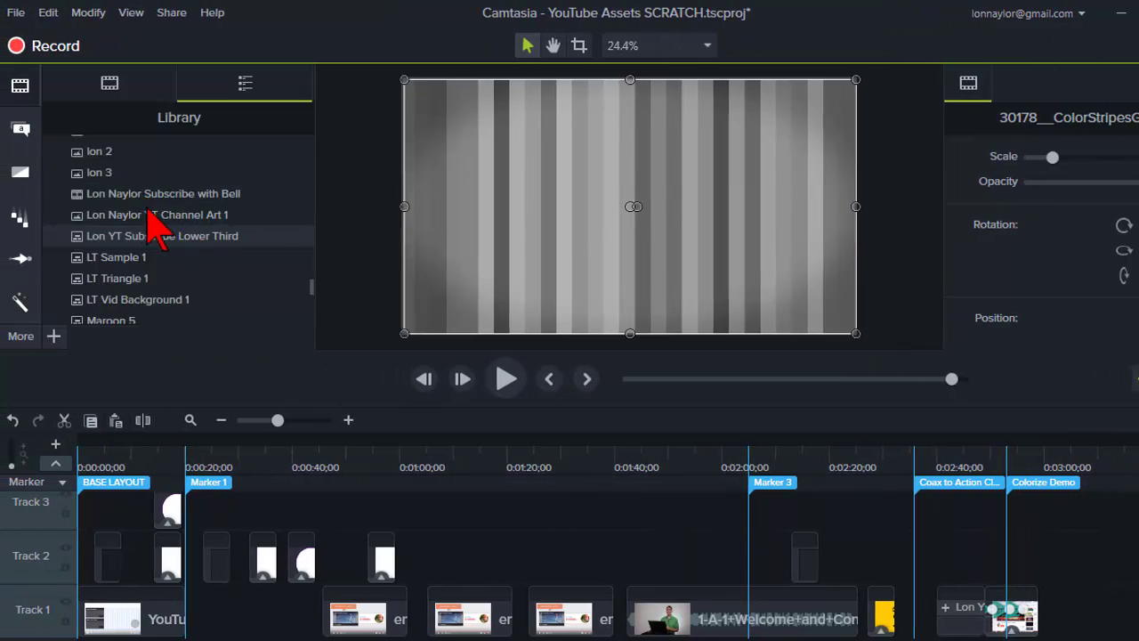
{"action": "left_click", "coordinate": [133, 236]}
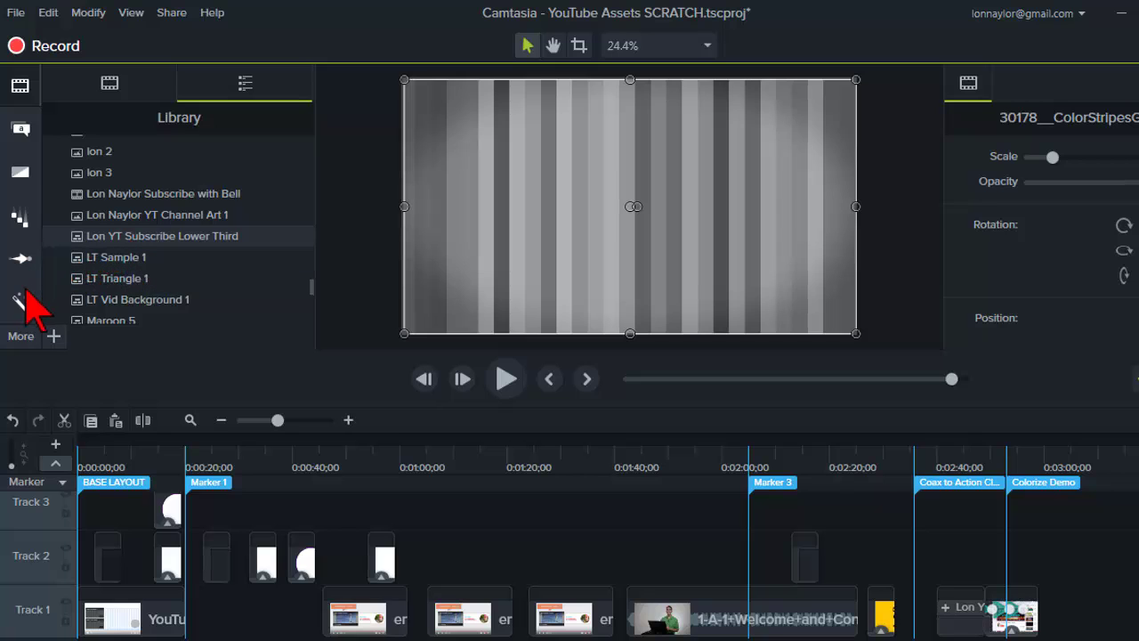
{"action": "left_click", "coordinate": [23, 337]}
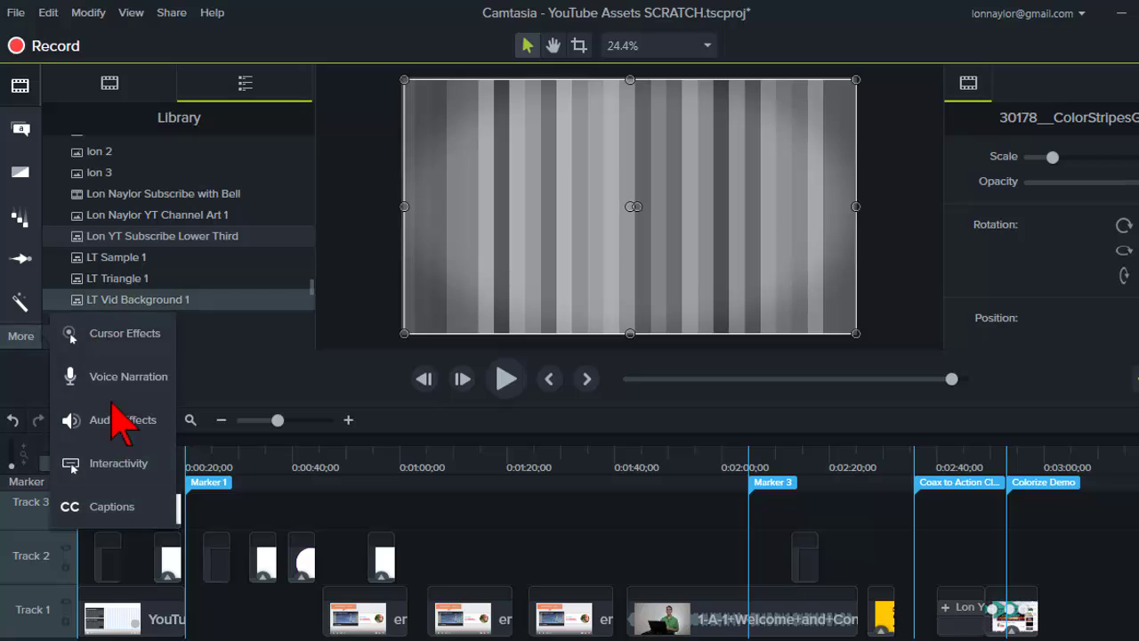
{"action": "left_click", "coordinate": [20, 307]}
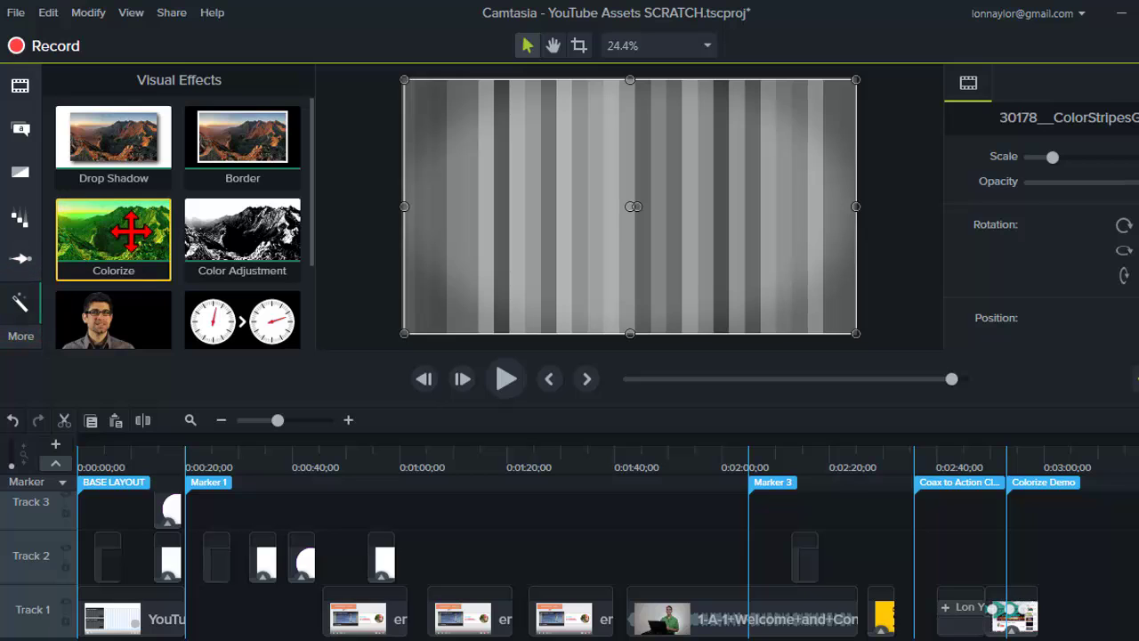
{"action": "left_click_drag", "start_coordinate": [129, 234], "coordinate": [730, 234]}
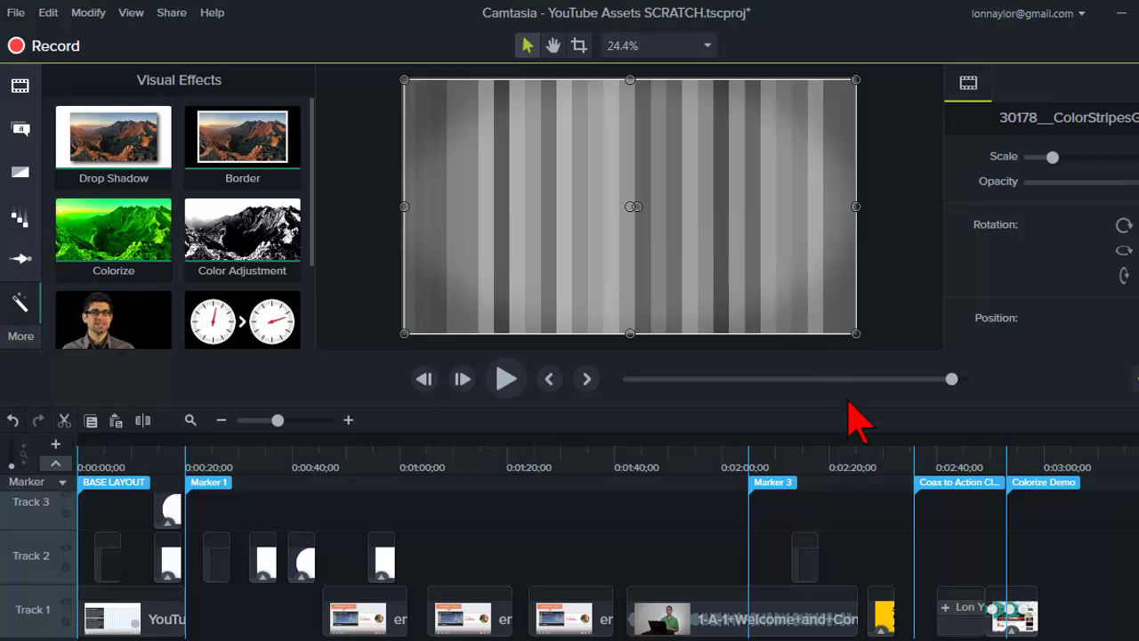
{"action": "left_click", "coordinate": [660, 169]}
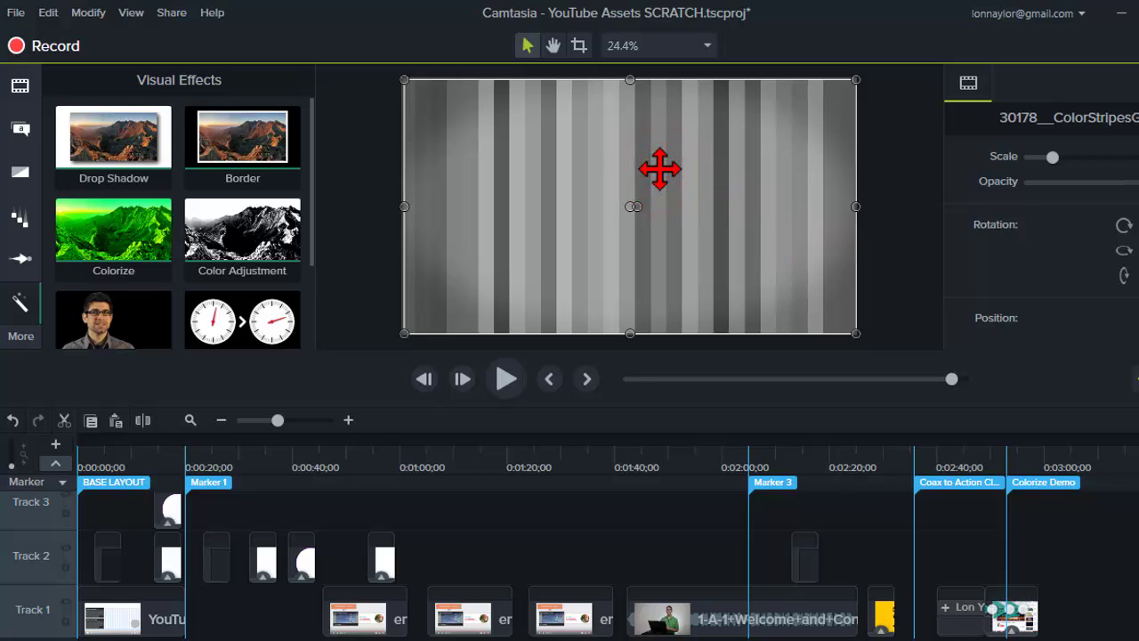
{"action": "right_click", "coordinate": [660, 169]}
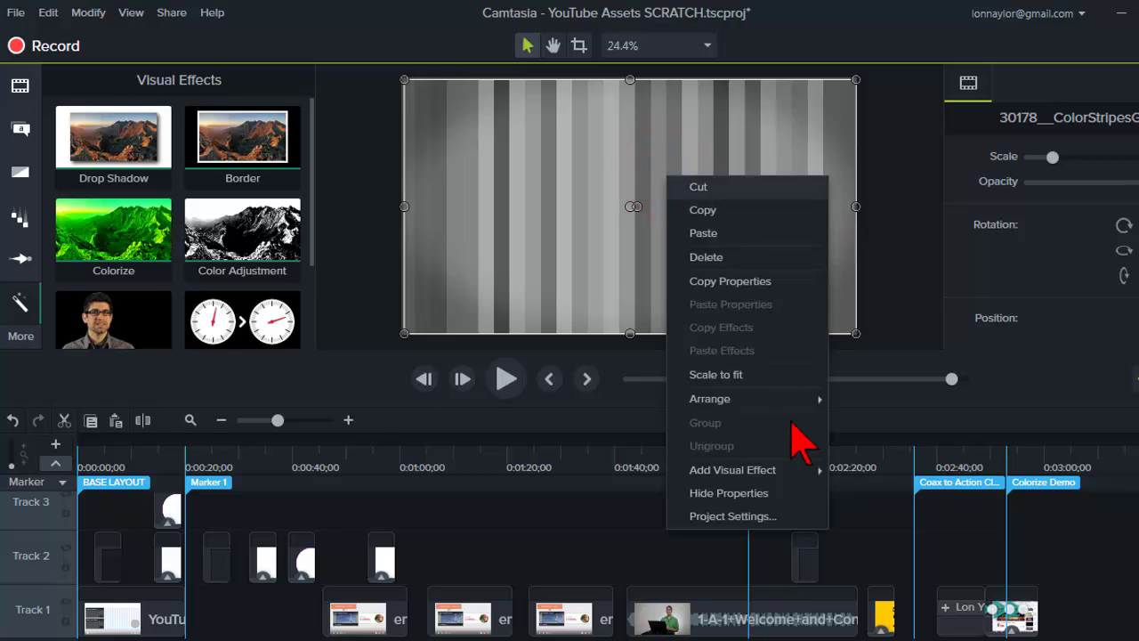
{"action": "mouse_move", "coordinate": [797, 470]}
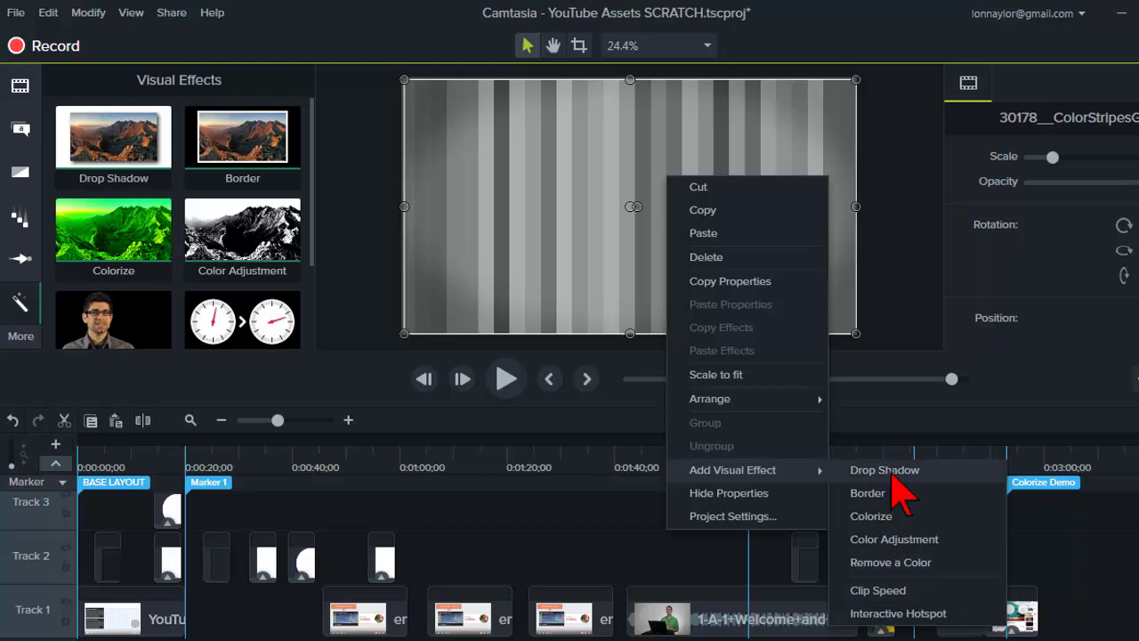
{"action": "left_click", "coordinate": [894, 516]}
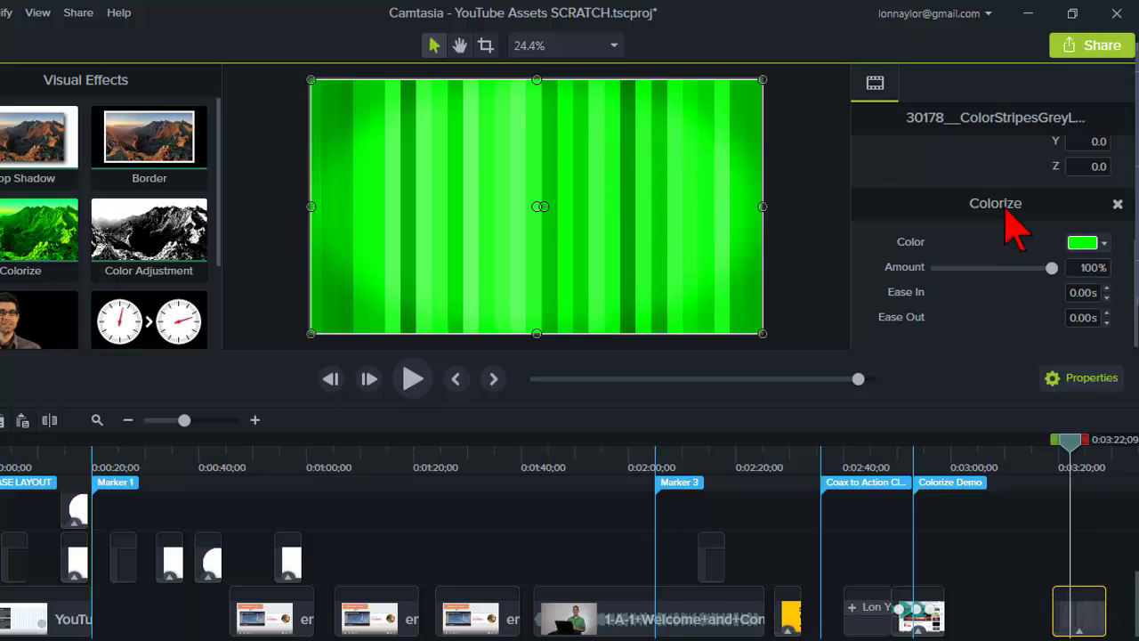
Switch the stripes clip's Colorize colour to red, then to the magenta swatch
{"action": "left_click", "coordinate": [1103, 243]}
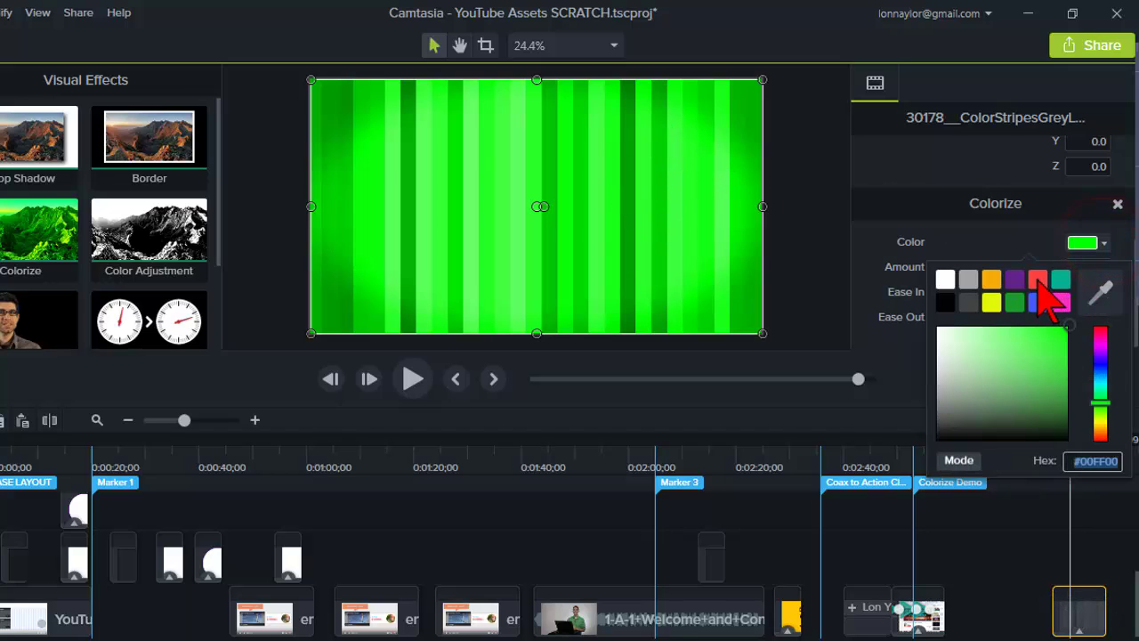
{"action": "left_click", "coordinate": [1038, 281]}
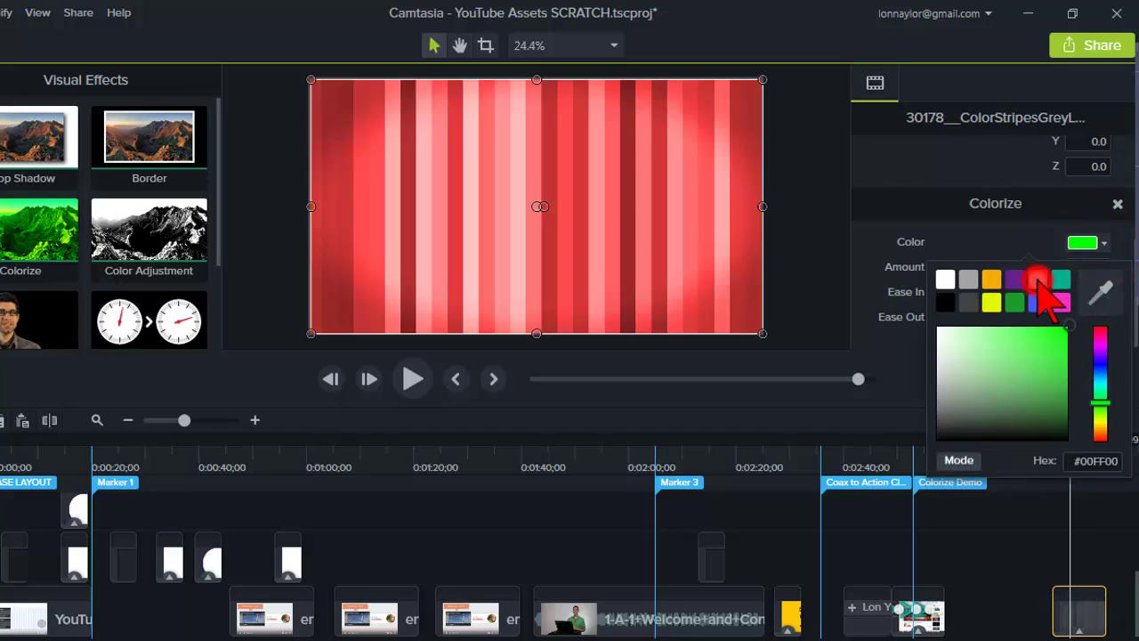
{"action": "left_click", "coordinate": [1105, 242]}
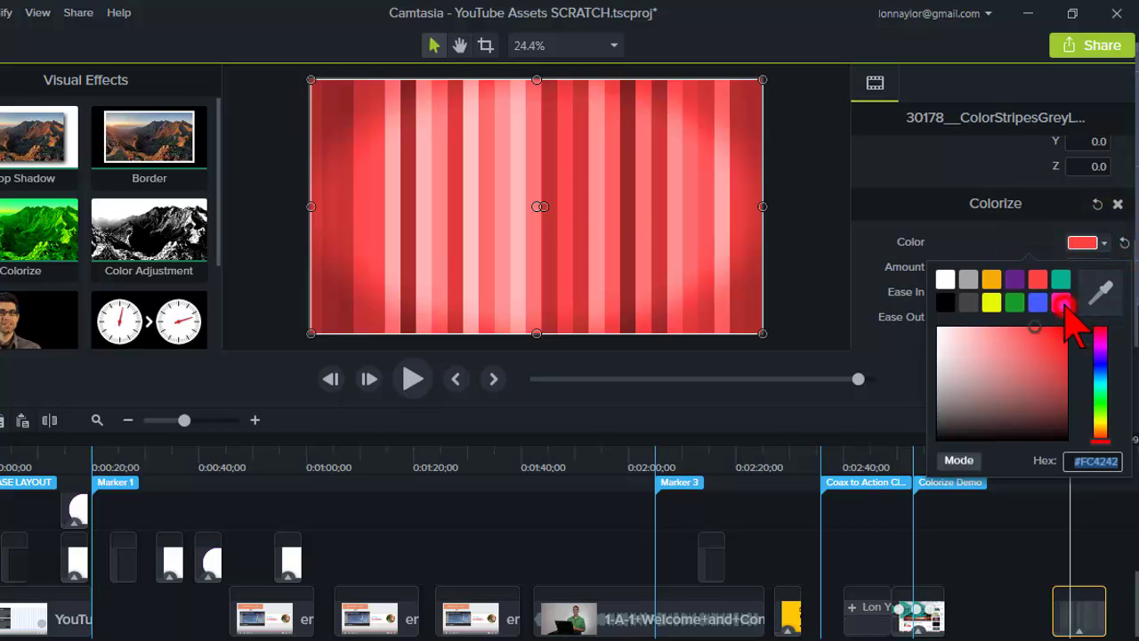
{"action": "left_click", "coordinate": [1065, 304]}
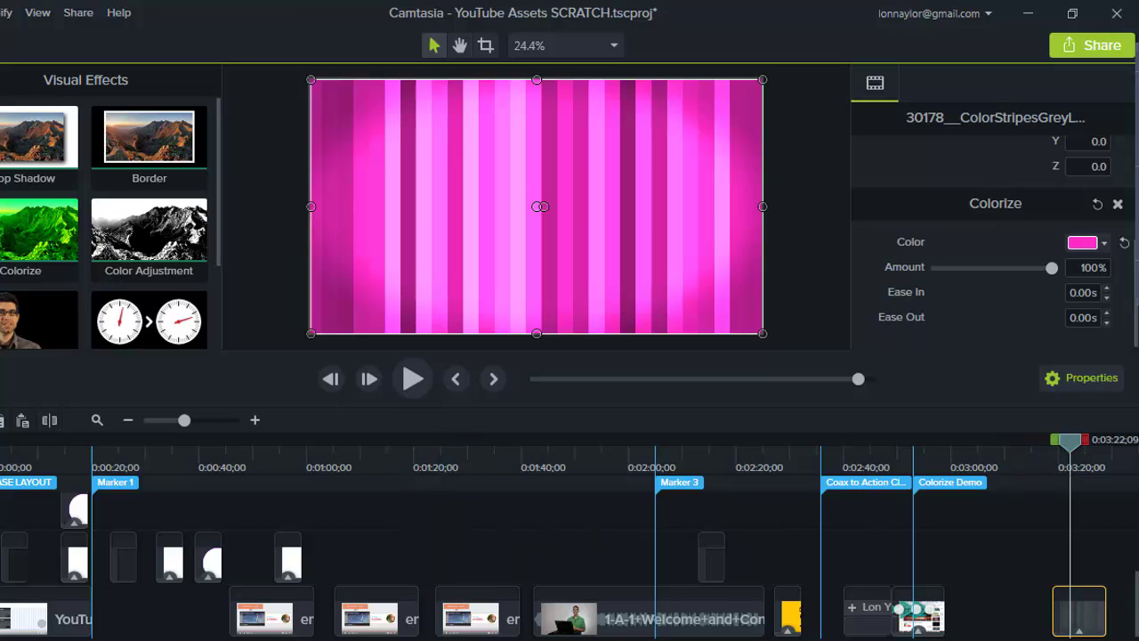
Select the grey speech-bubble callout on slide 3 of the SHAPES presentation, keeping its fill
{"action": "mouse_move", "coordinate": [470, 640]}
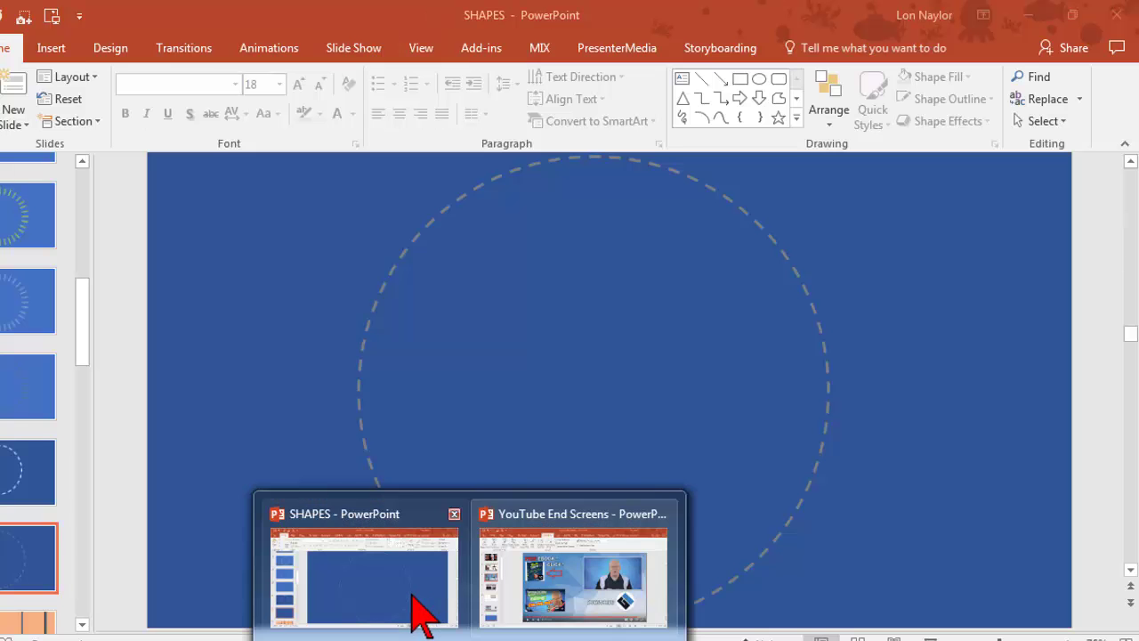
{"action": "left_click", "coordinate": [410, 598]}
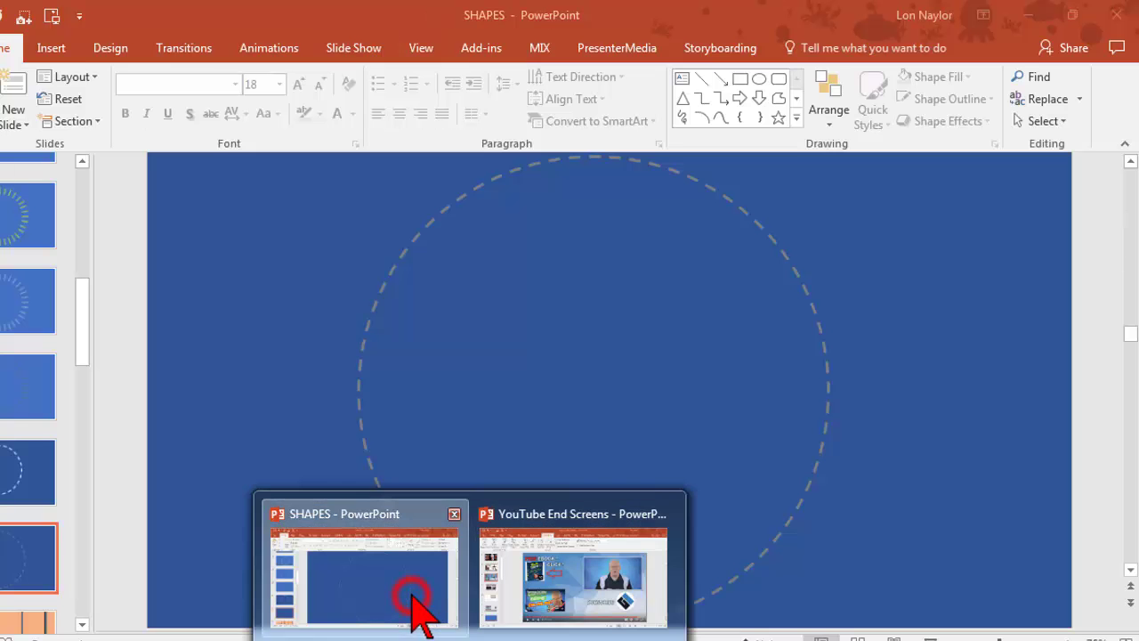
{"action": "left_click_drag", "start_coordinate": [85, 302], "coordinate": [84, 214]}
{"action": "left_click", "coordinate": [10, 365]}
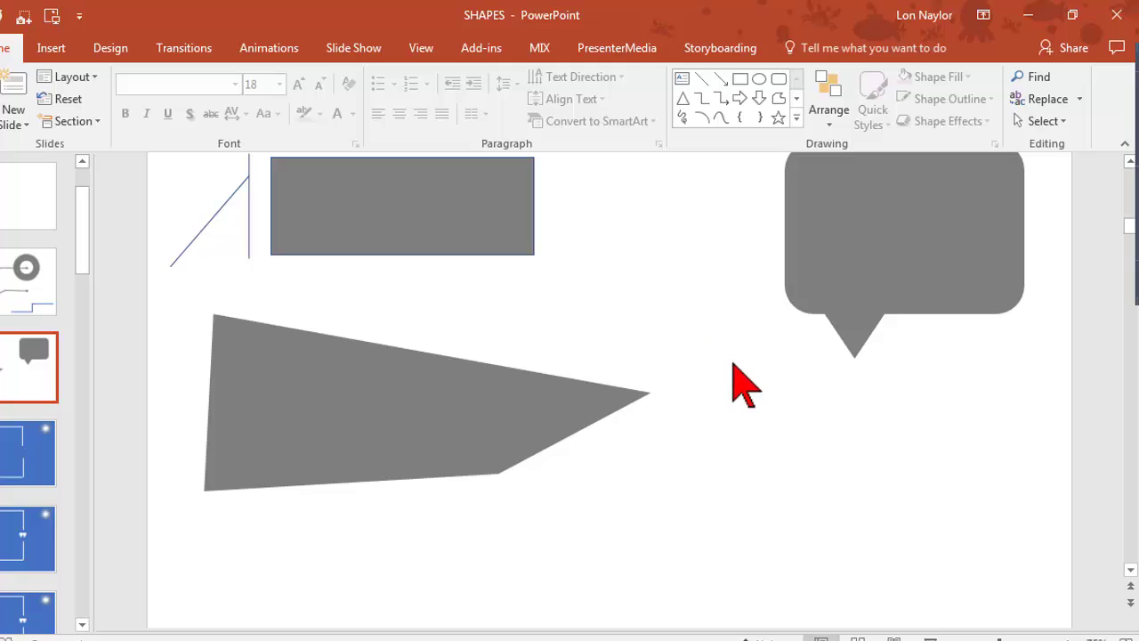
{"action": "left_click_drag", "start_coordinate": [848, 213], "coordinate": [839, 318]}
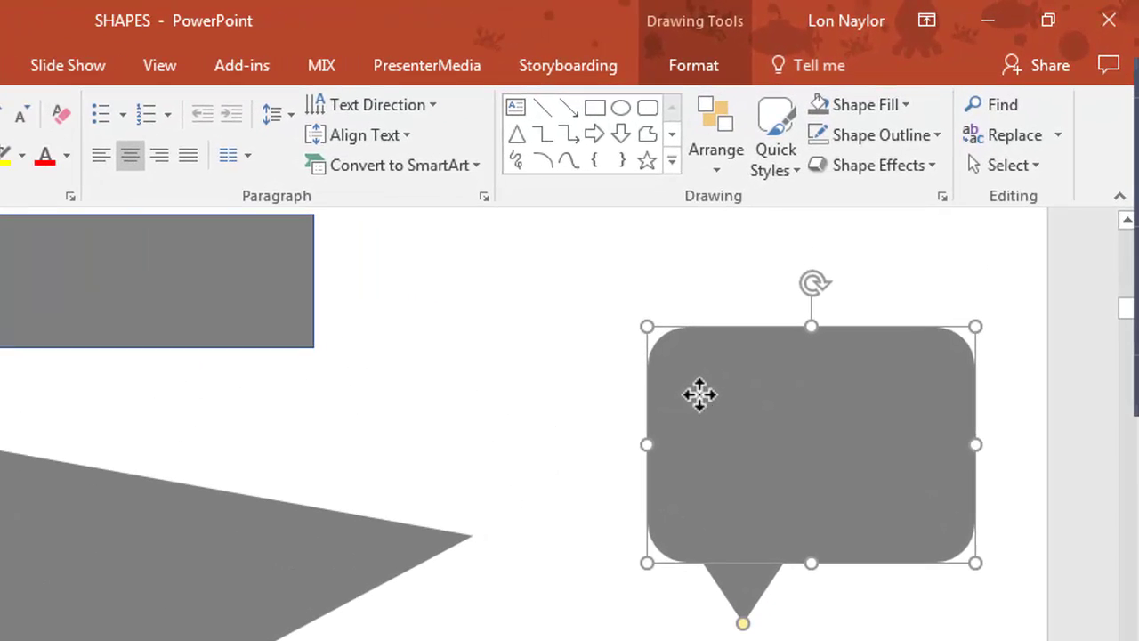
{"action": "right_click", "coordinate": [699, 393]}
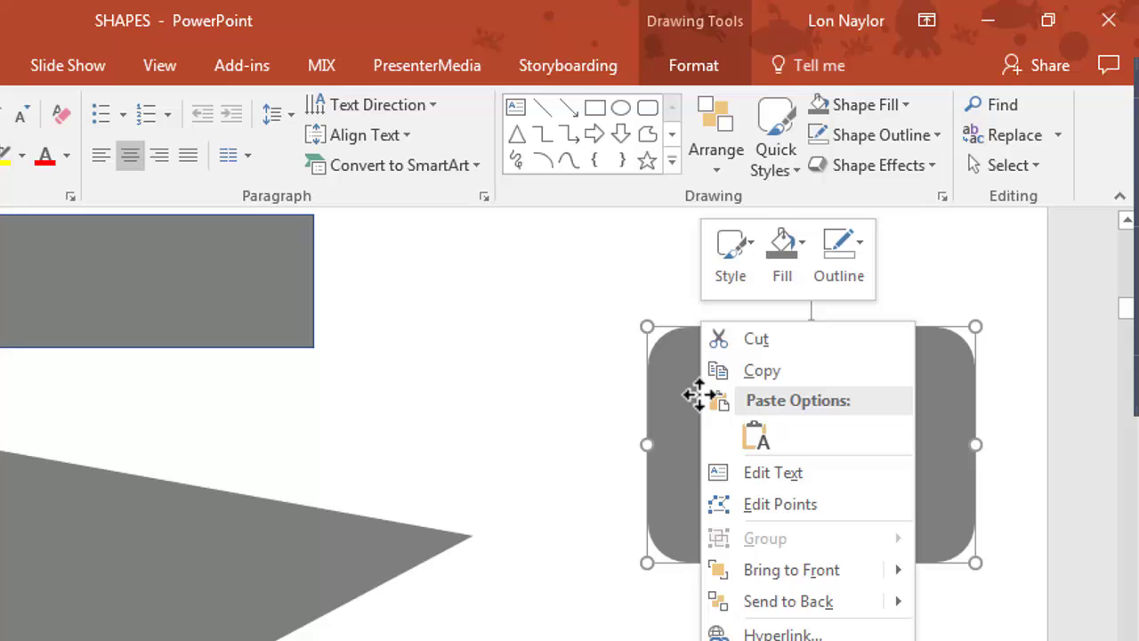
{"action": "left_click", "coordinate": [801, 243]}
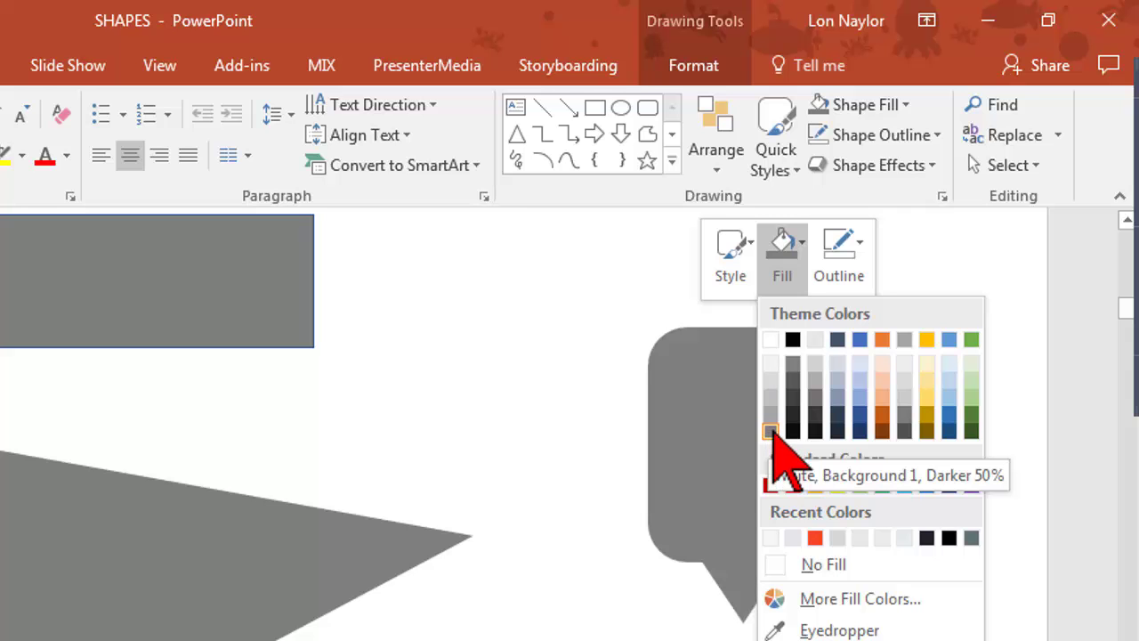
{"action": "left_click", "coordinate": [770, 431]}
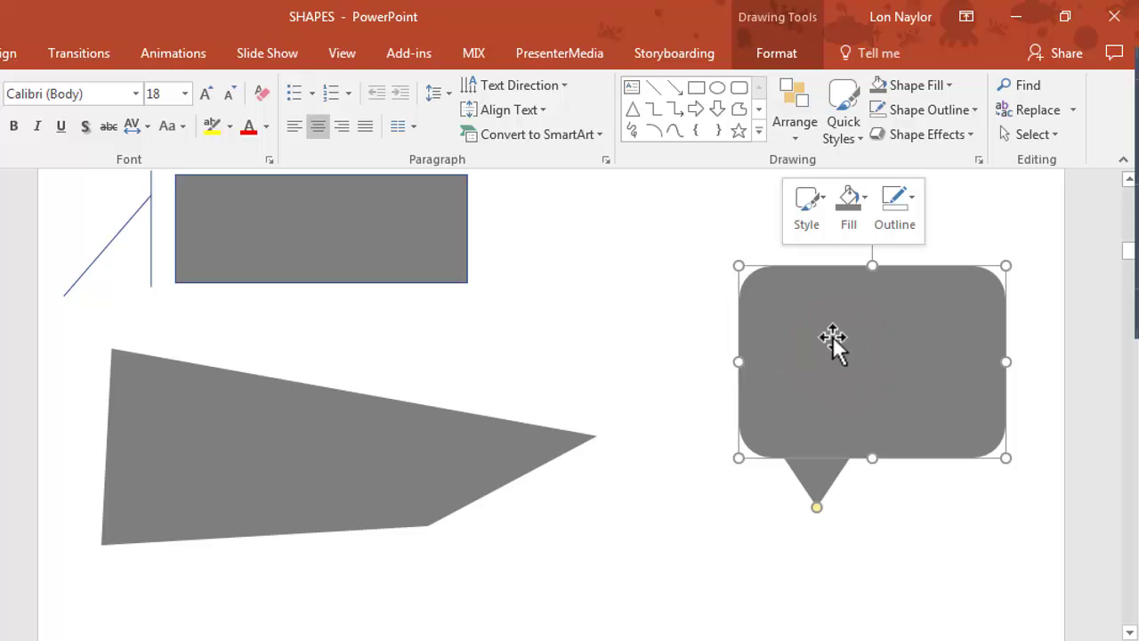
Confirm the callout's custom fill is RGB 127, 127, 127, cancelling without changes
{"action": "right_click", "coordinate": [833, 342]}
{"action": "left_click", "coordinate": [900, 207]}
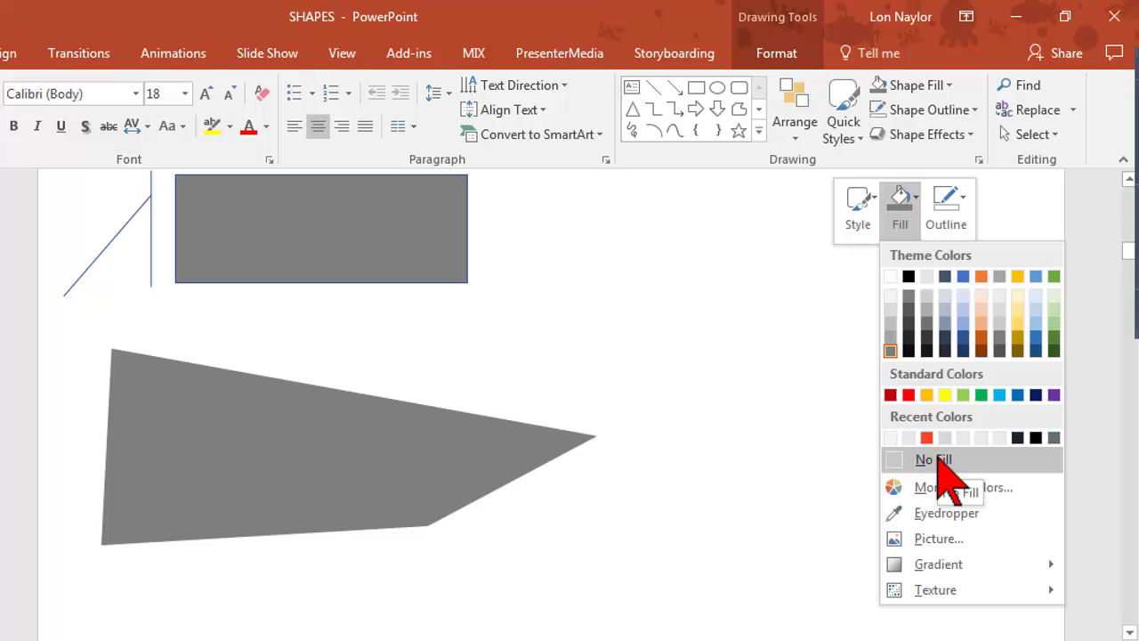
{"action": "left_click", "coordinate": [942, 486]}
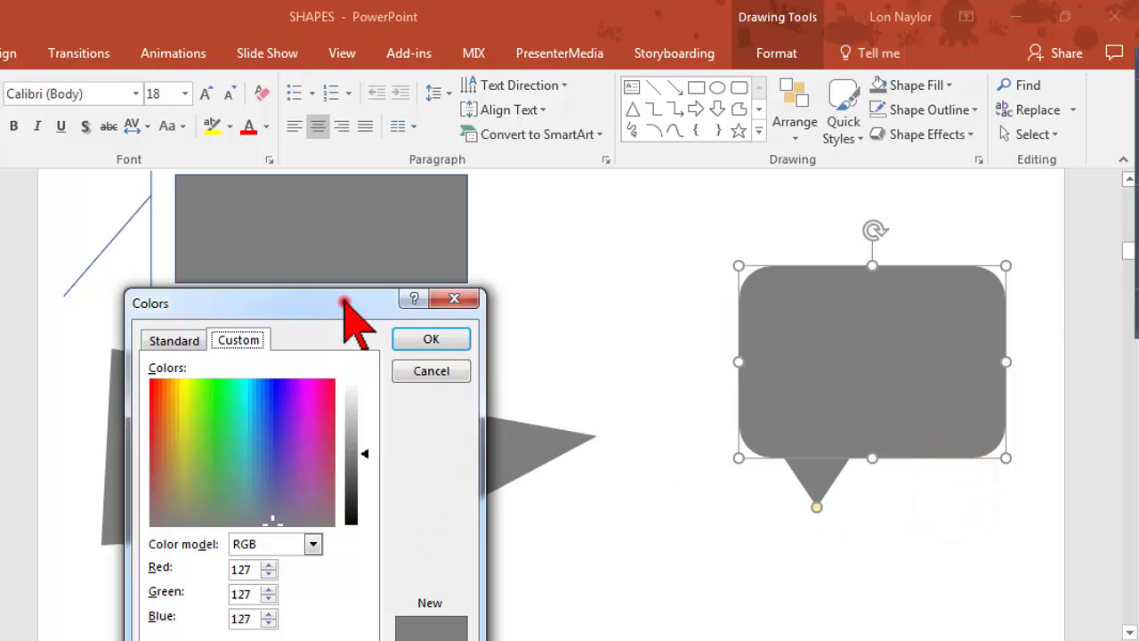
{"action": "left_click_drag", "start_coordinate": [343, 302], "coordinate": [371, 183]}
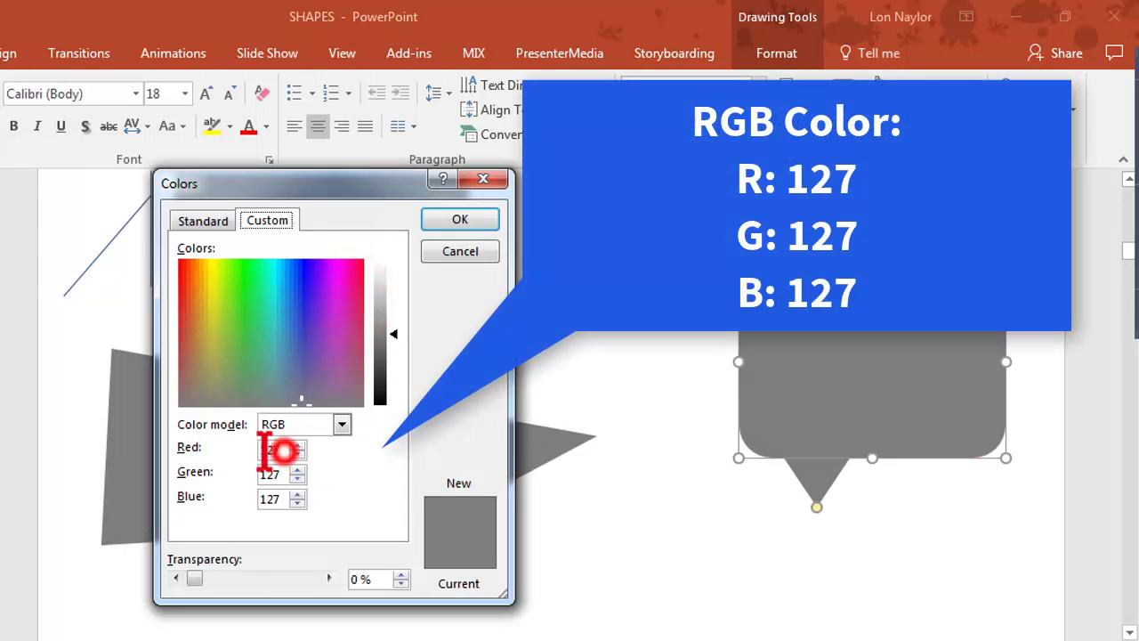
{"action": "double_click", "coordinate": [265, 449]}
{"action": "left_click", "coordinate": [272, 474]}
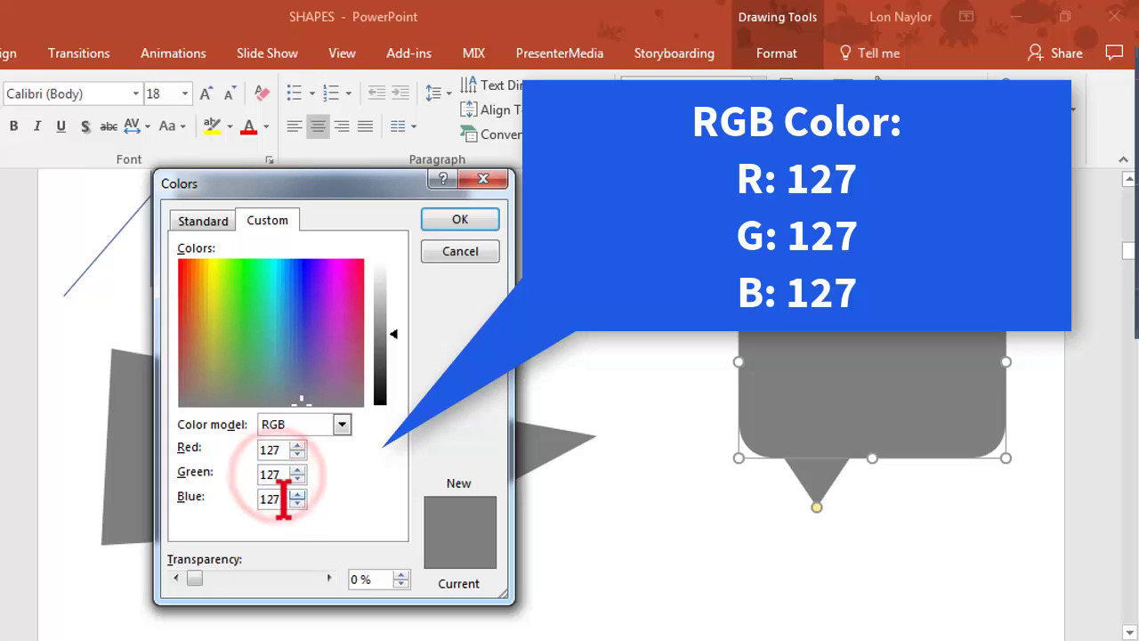
{"action": "double_click", "coordinate": [280, 498]}
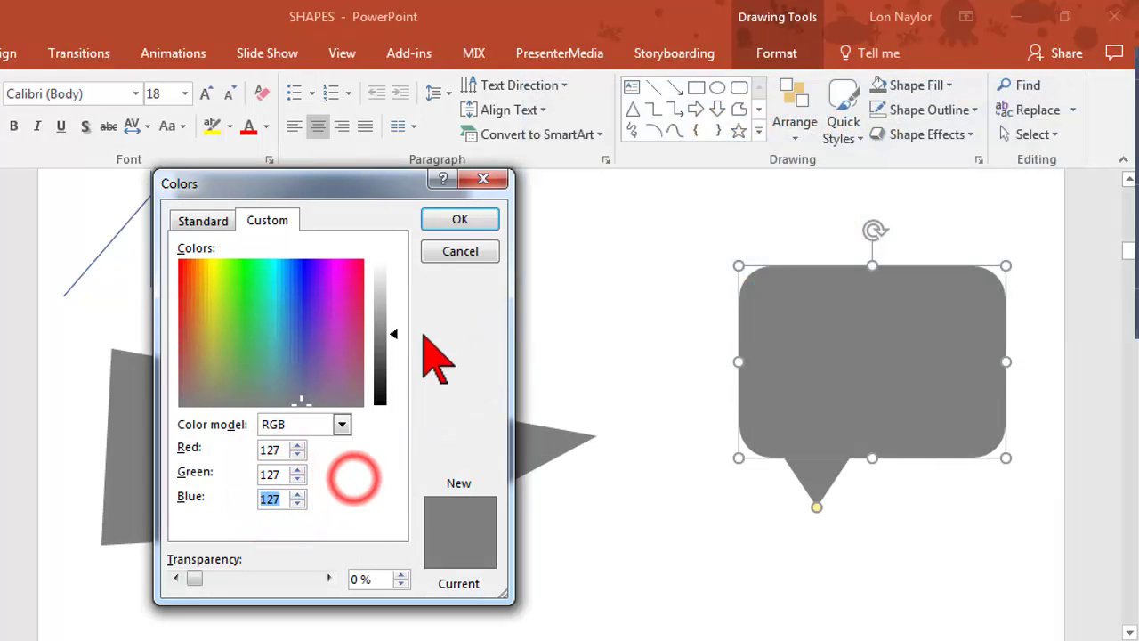
{"action": "left_click", "coordinate": [460, 246]}
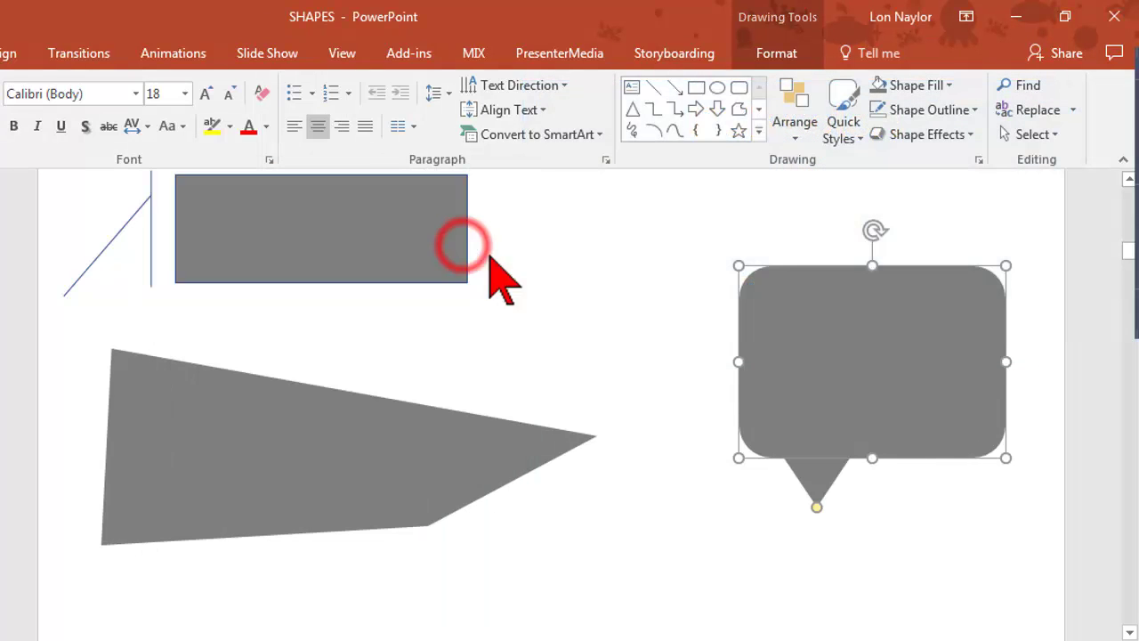
Save the grey callout as a PNG picture named 'test' in the GRAPHICS folder
{"action": "right_click", "coordinate": [880, 364]}
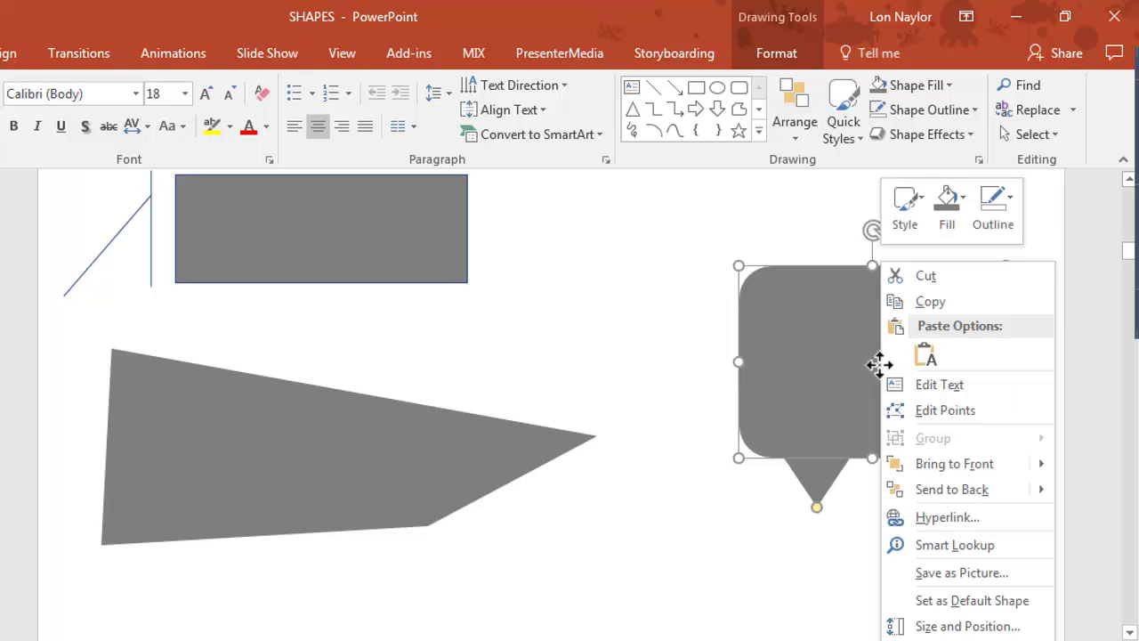
{"action": "left_click", "coordinate": [1019, 572]}
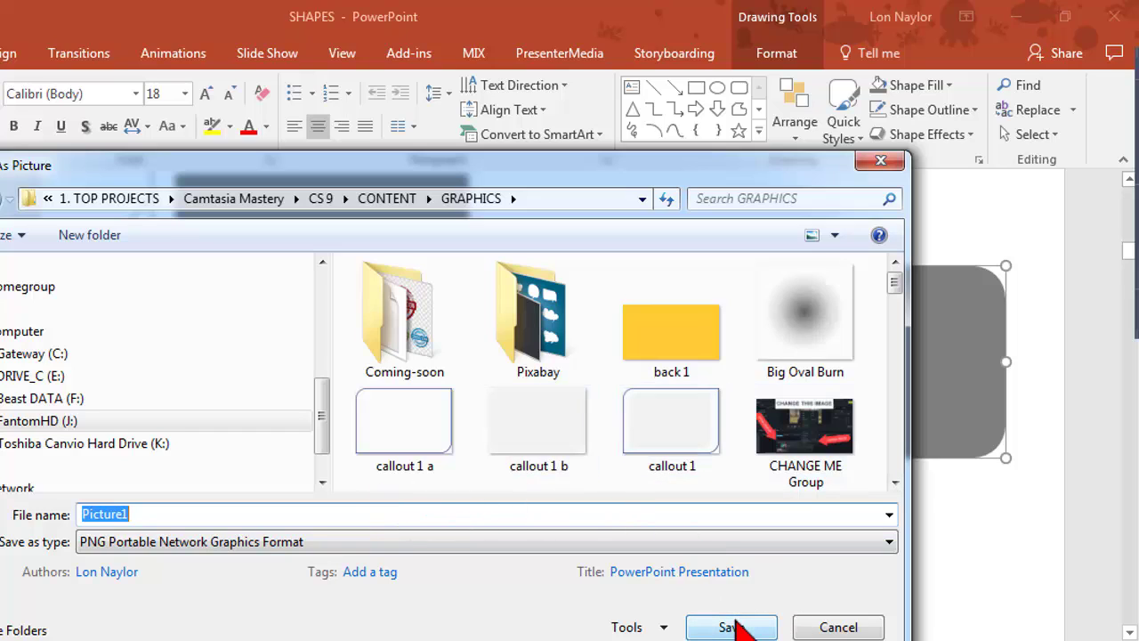
{"action": "double_click", "coordinate": [482, 516]}
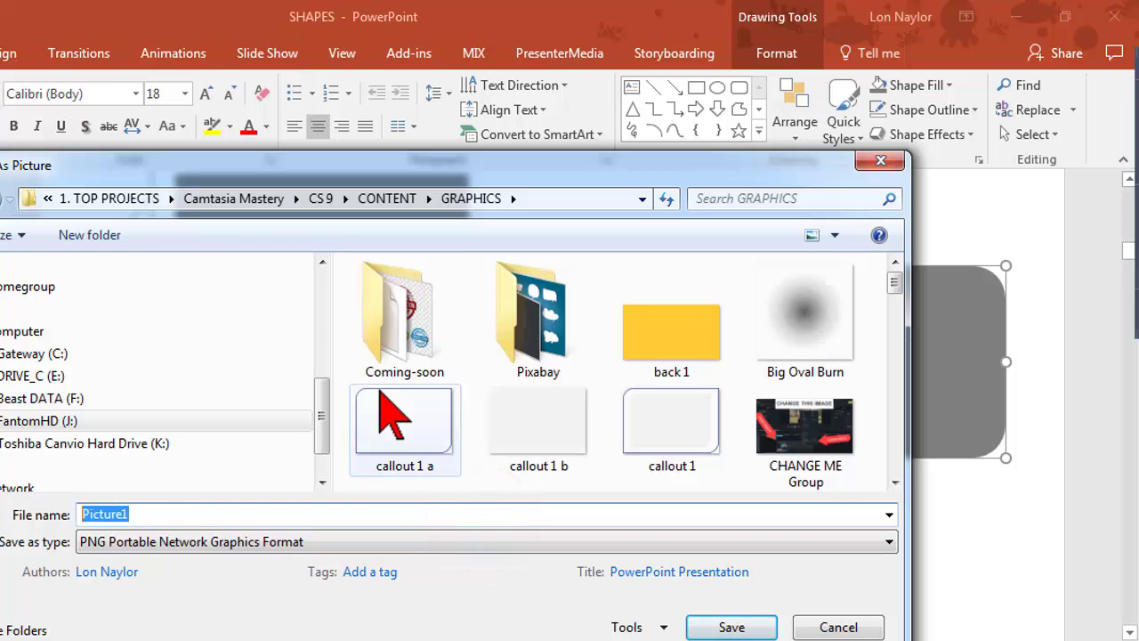
{"action": "type", "text": "test"}
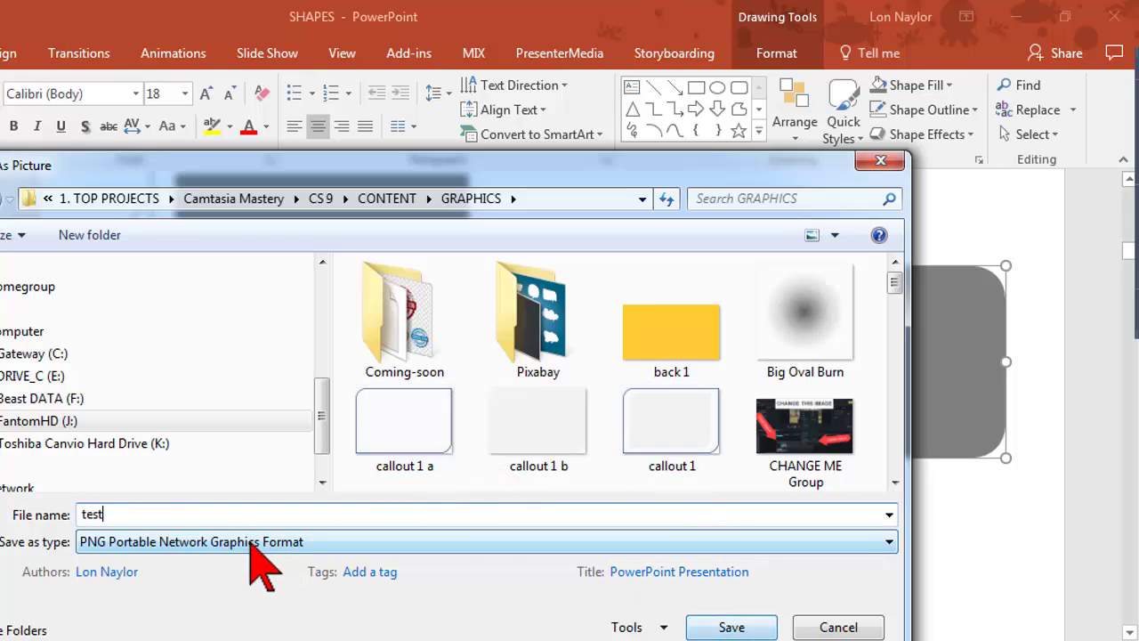
{"action": "left_click", "coordinate": [709, 628]}
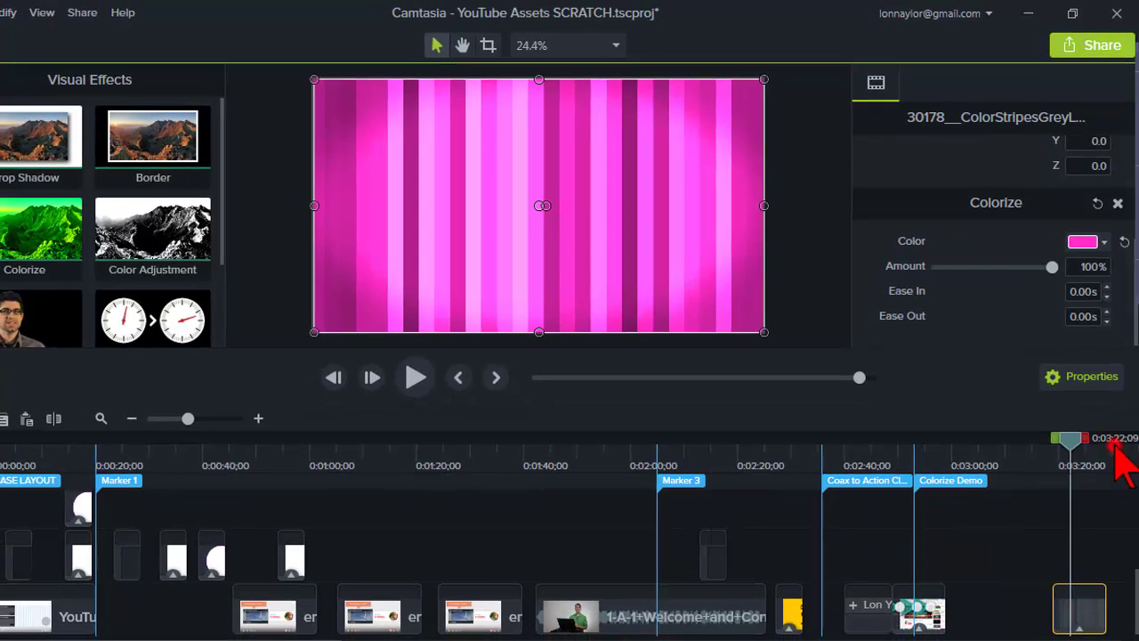
Drop test.png from the GRAPHICS folder onto an empty timeline spot at 0:03:57:22
{"action": "left_click_drag", "start_coordinate": [1123, 463], "coordinate": [379, 516]}
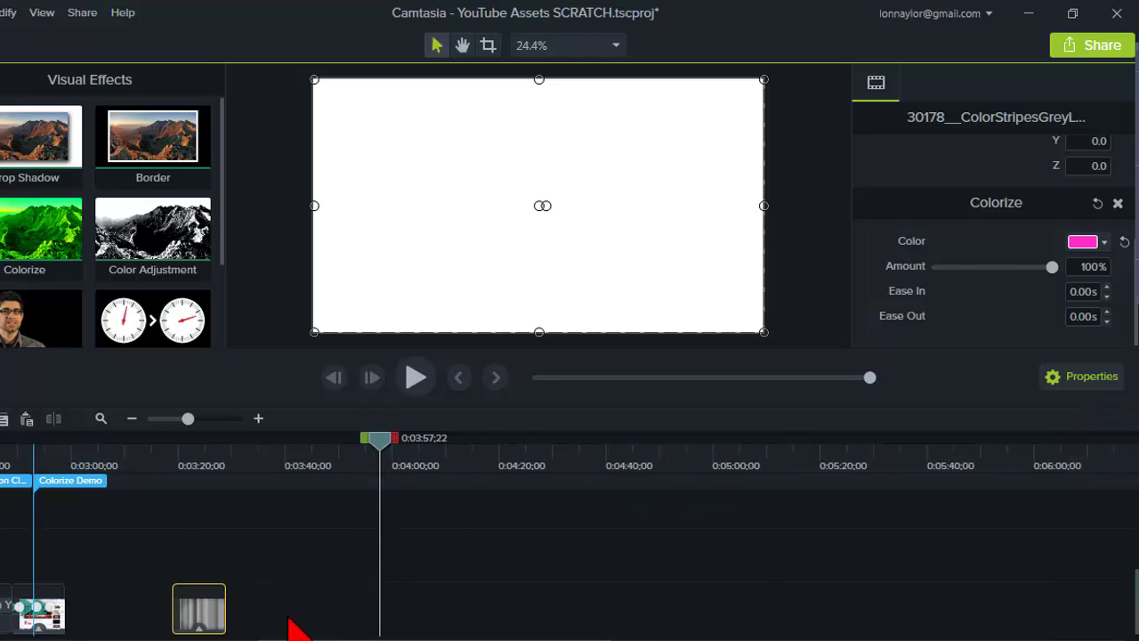
{"action": "mouse_move", "coordinate": [133, 637]}
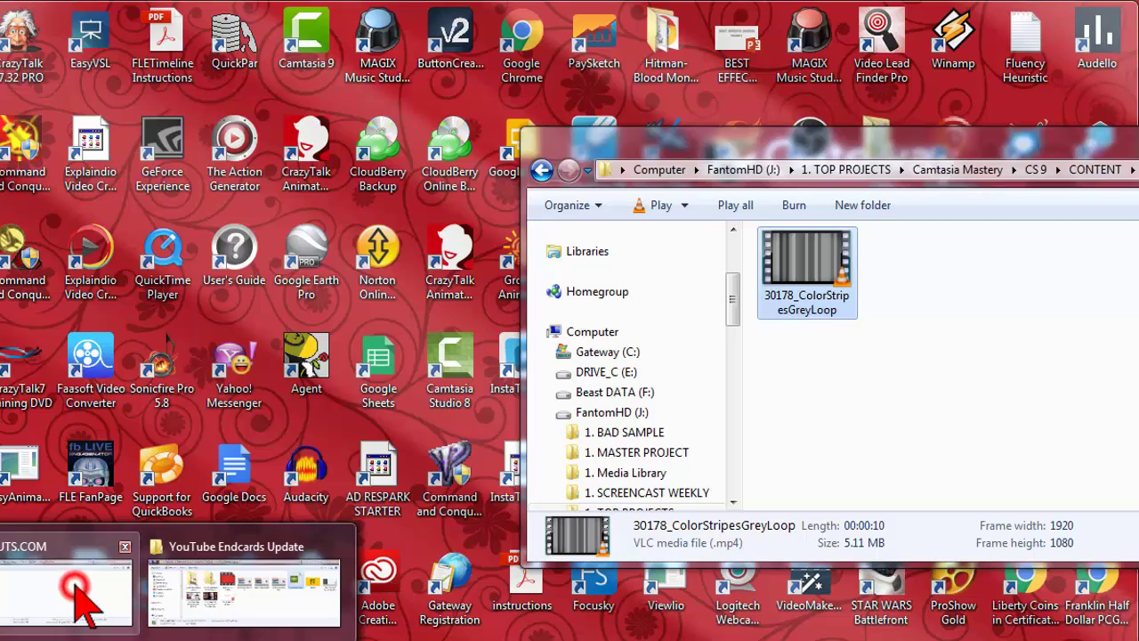
{"action": "left_click", "coordinate": [71, 614]}
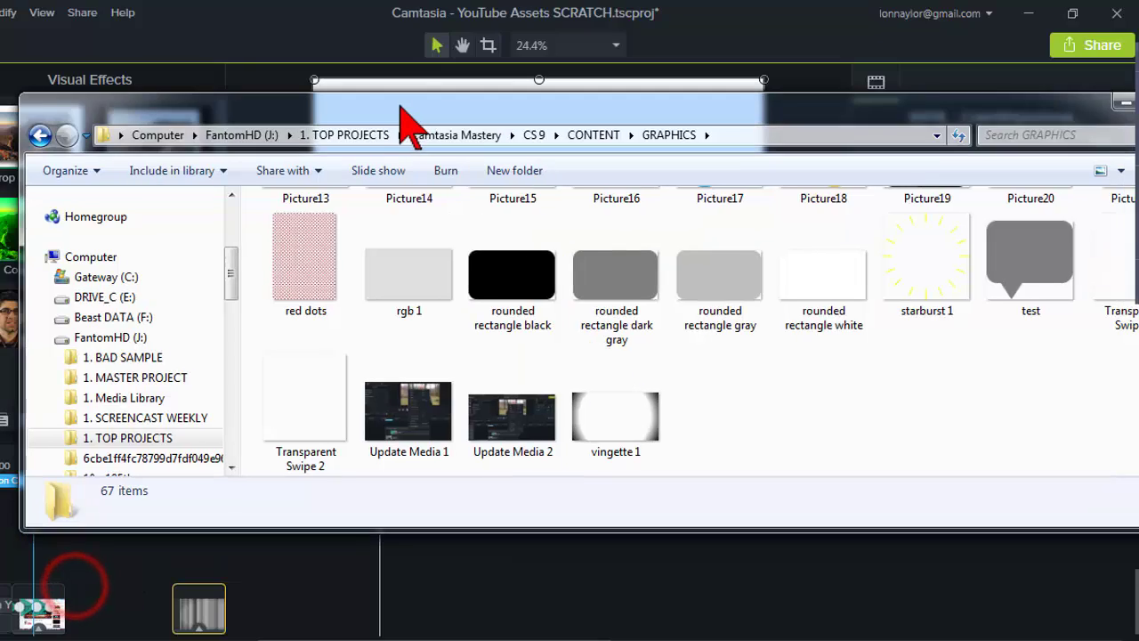
{"action": "left_click_drag", "start_coordinate": [961, 241], "coordinate": [362, 626]}
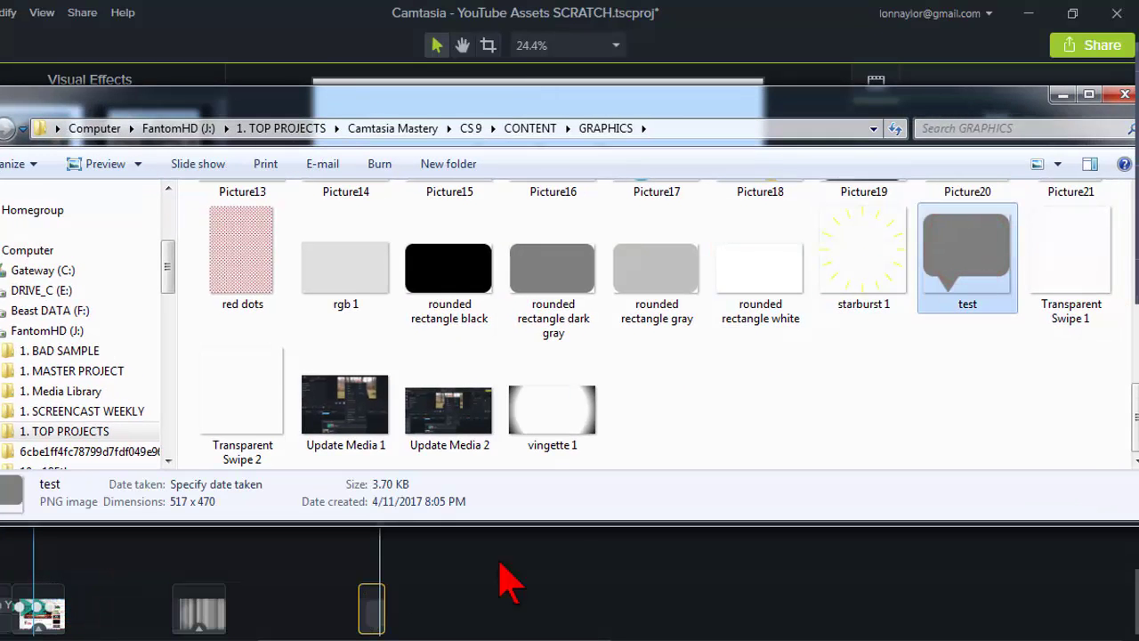
{"action": "left_click", "coordinate": [1061, 96]}
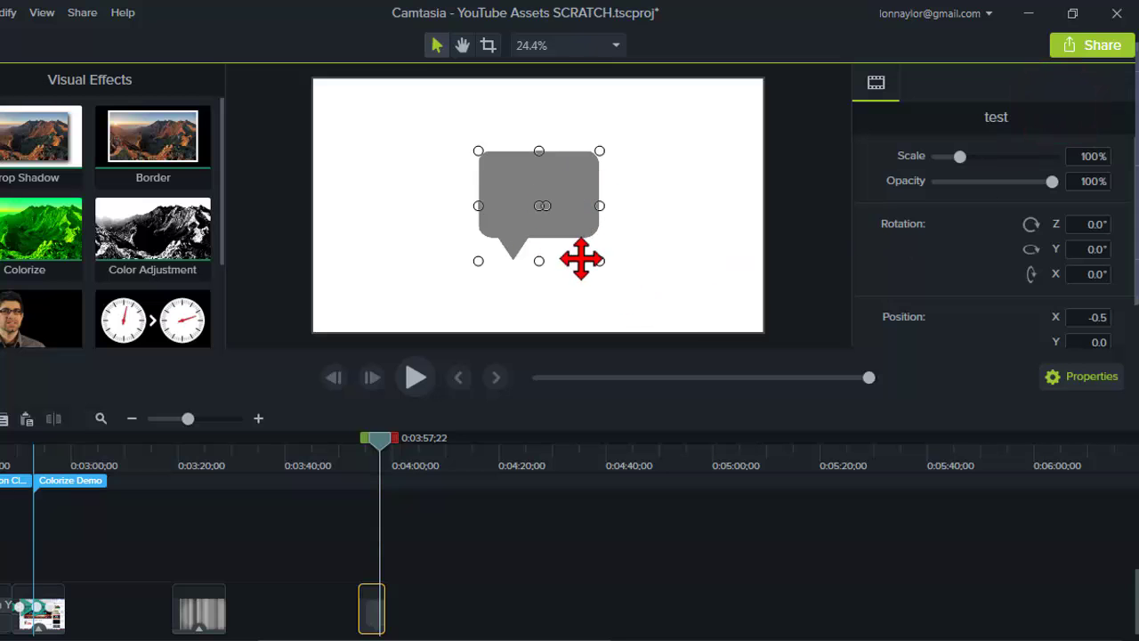
Enlarge the callout to 120.6% and give it a red Colorize tint at 100%
{"action": "left_click_drag", "start_coordinate": [600, 261], "coordinate": [624, 259]}
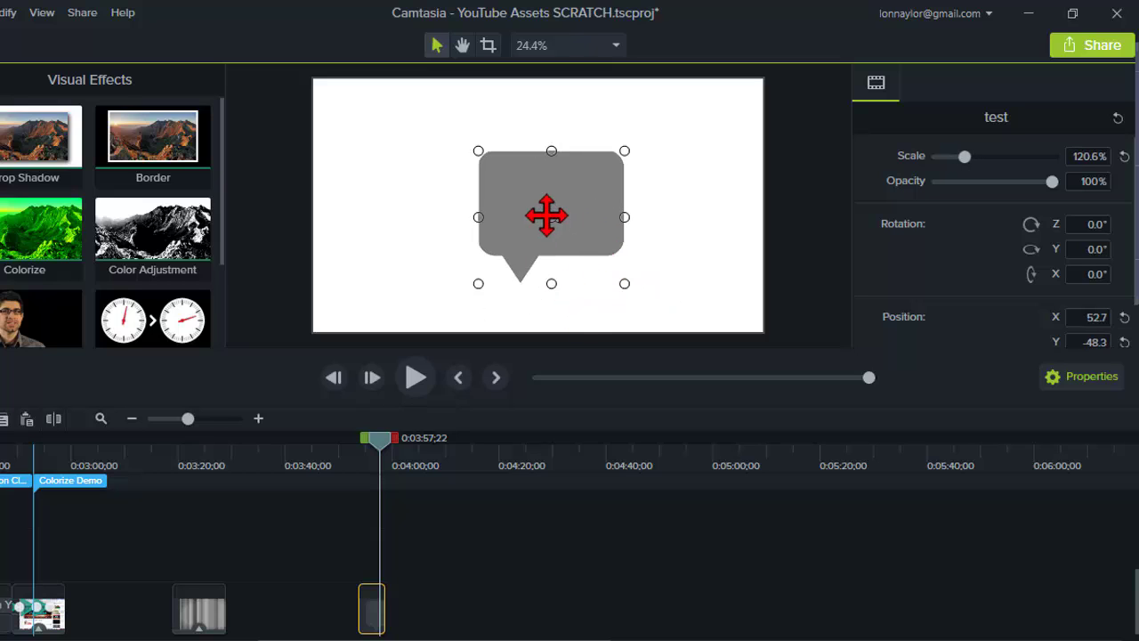
{"action": "right_click", "coordinate": [524, 197]}
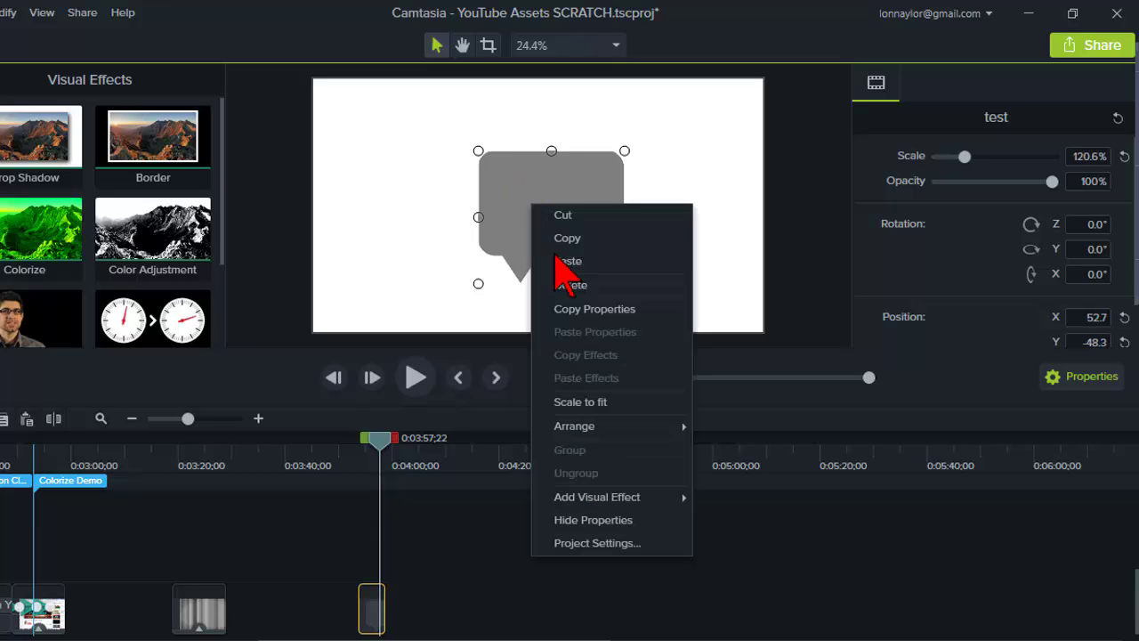
{"action": "mouse_move", "coordinate": [640, 501]}
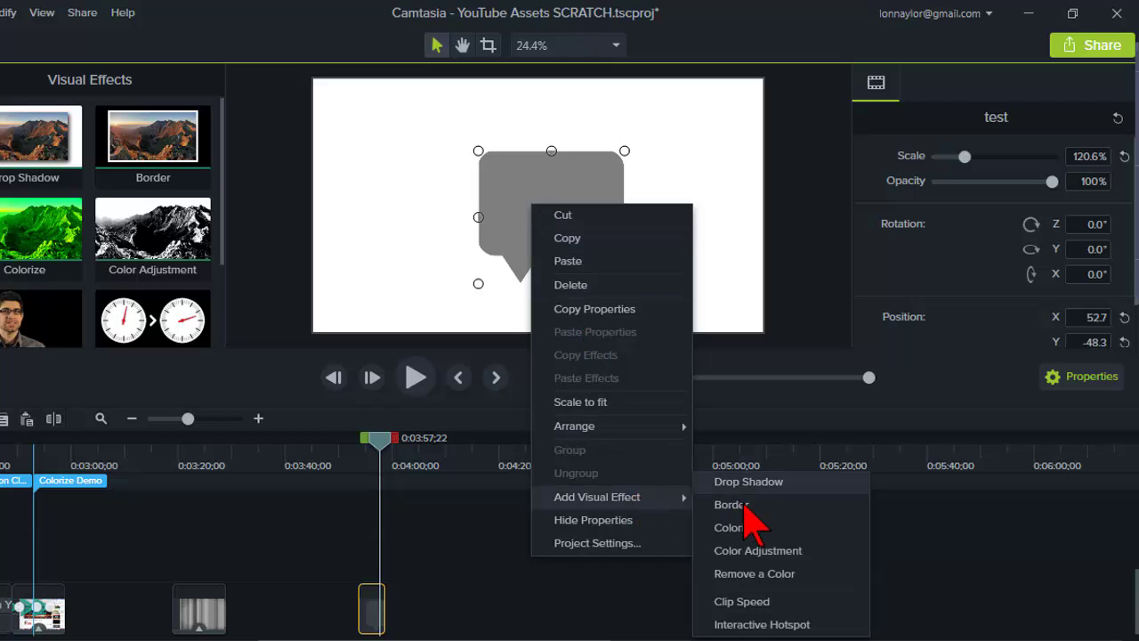
{"action": "left_click", "coordinate": [755, 528]}
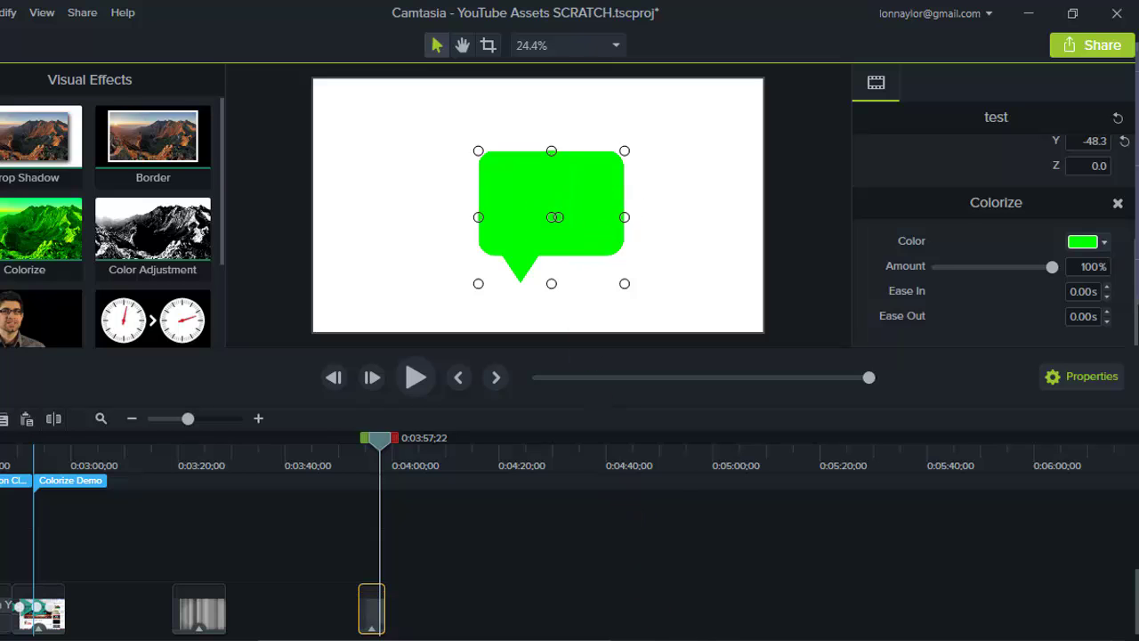
{"action": "left_click", "coordinate": [420, 587]}
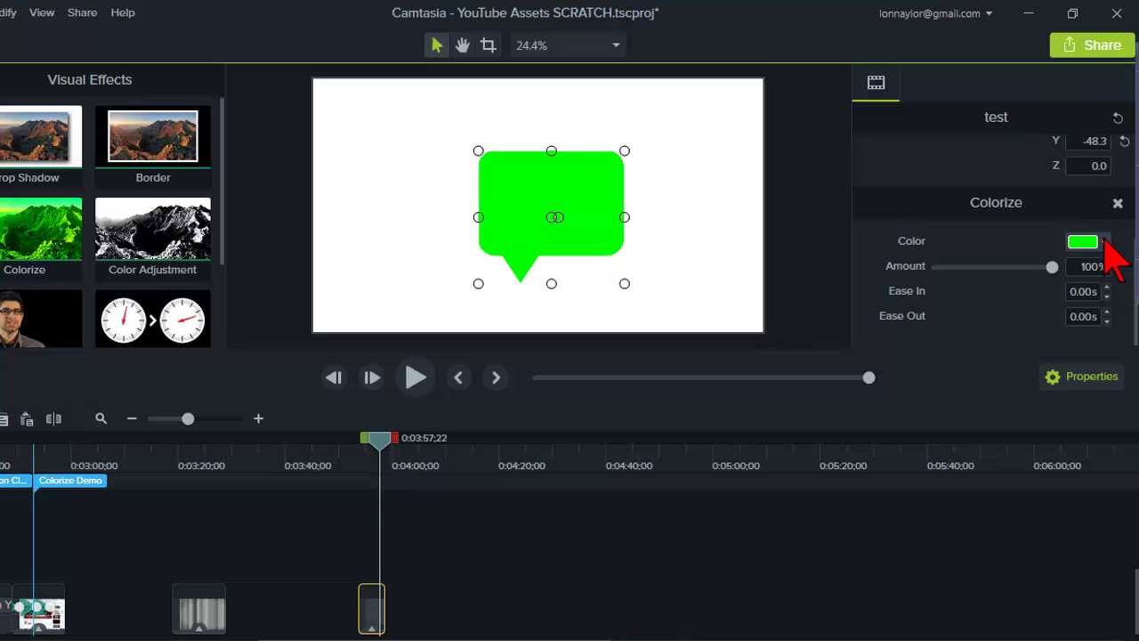
{"action": "left_click", "coordinate": [1104, 242]}
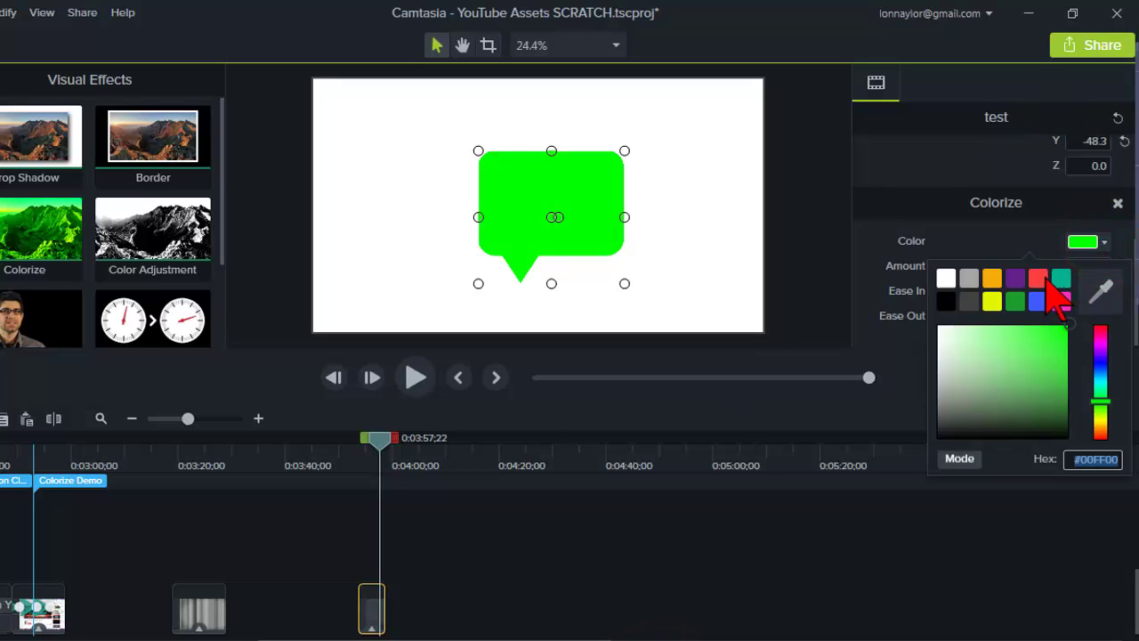
{"action": "left_click", "coordinate": [1042, 278]}
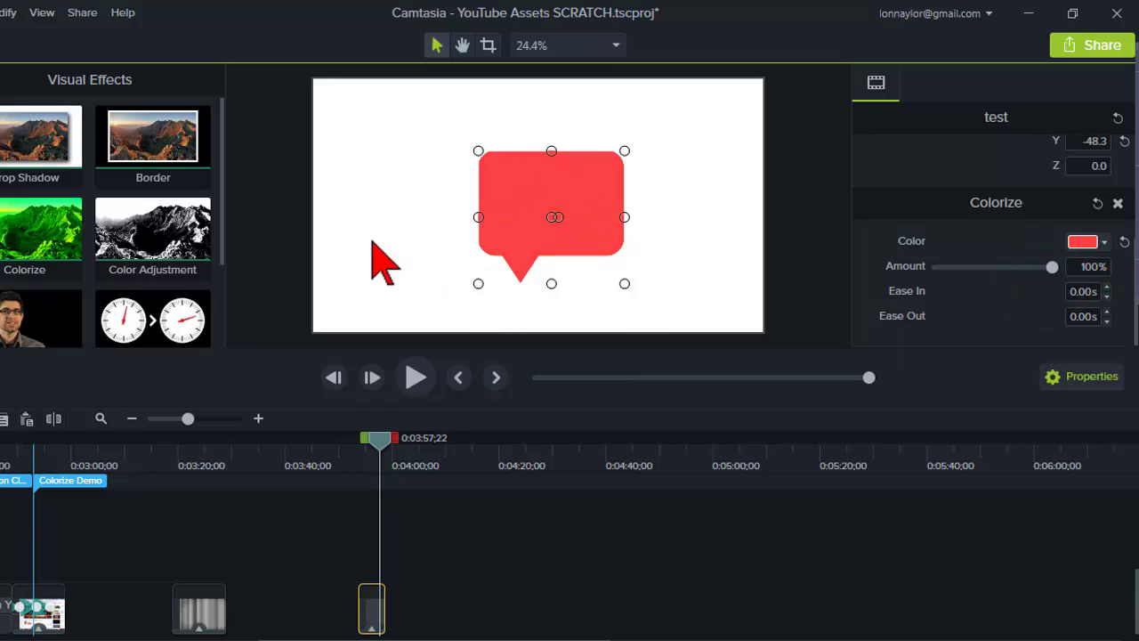
Add a blue-filled star shape annotation to the right of the red callout
{"action": "key", "text": "n"}
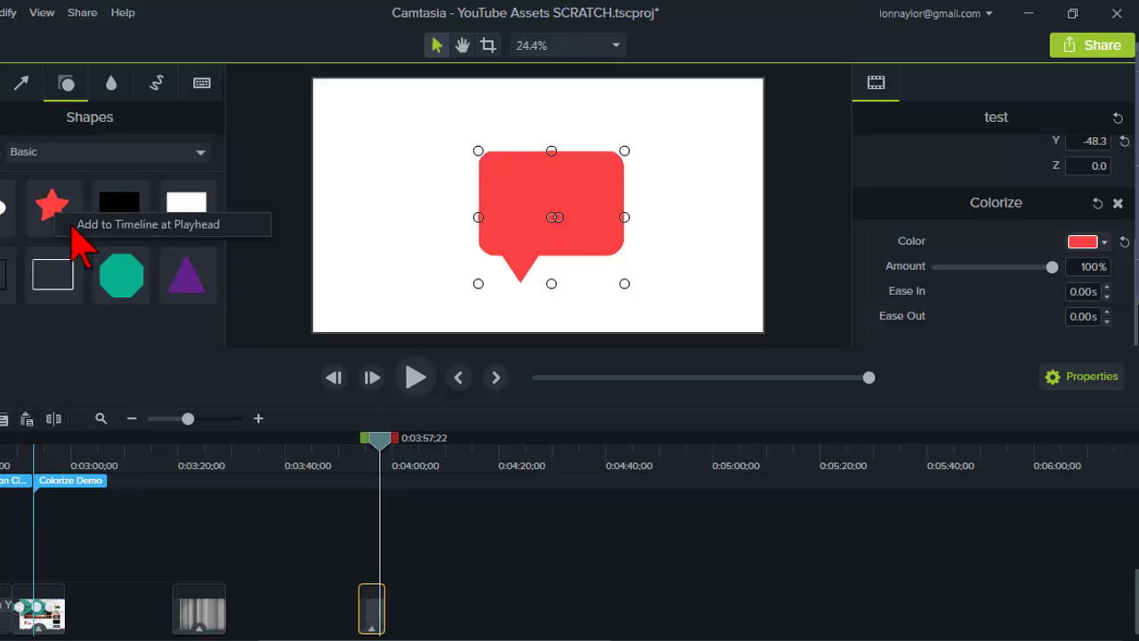
{"action": "left_click_drag", "start_coordinate": [48, 213], "coordinate": [397, 549]}
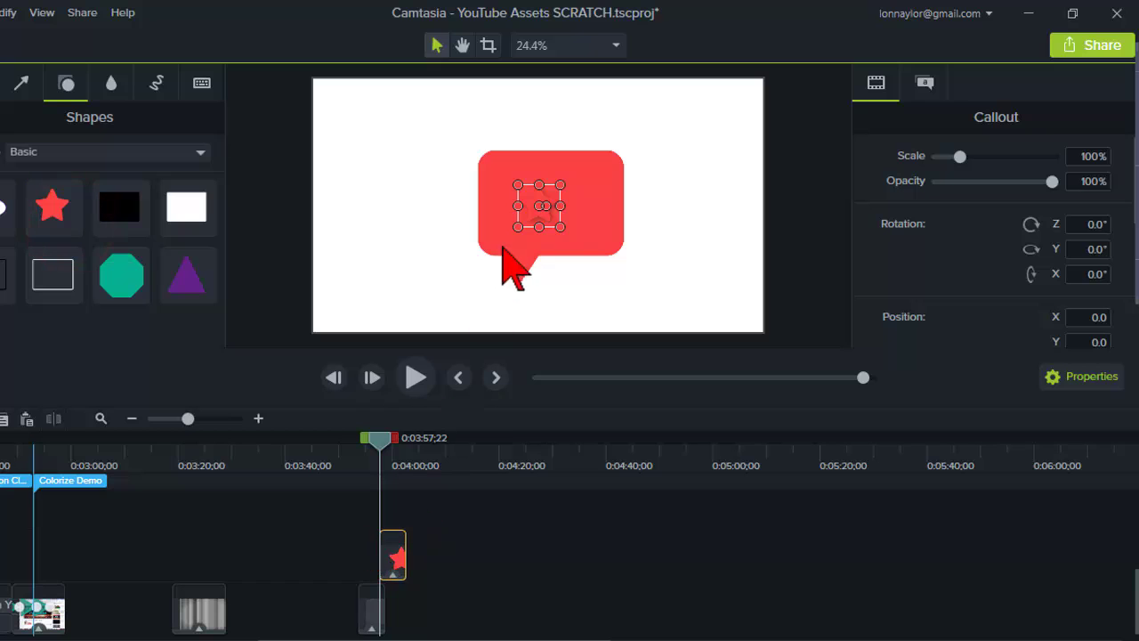
{"action": "left_click_drag", "start_coordinate": [534, 202], "coordinate": [832, 233]}
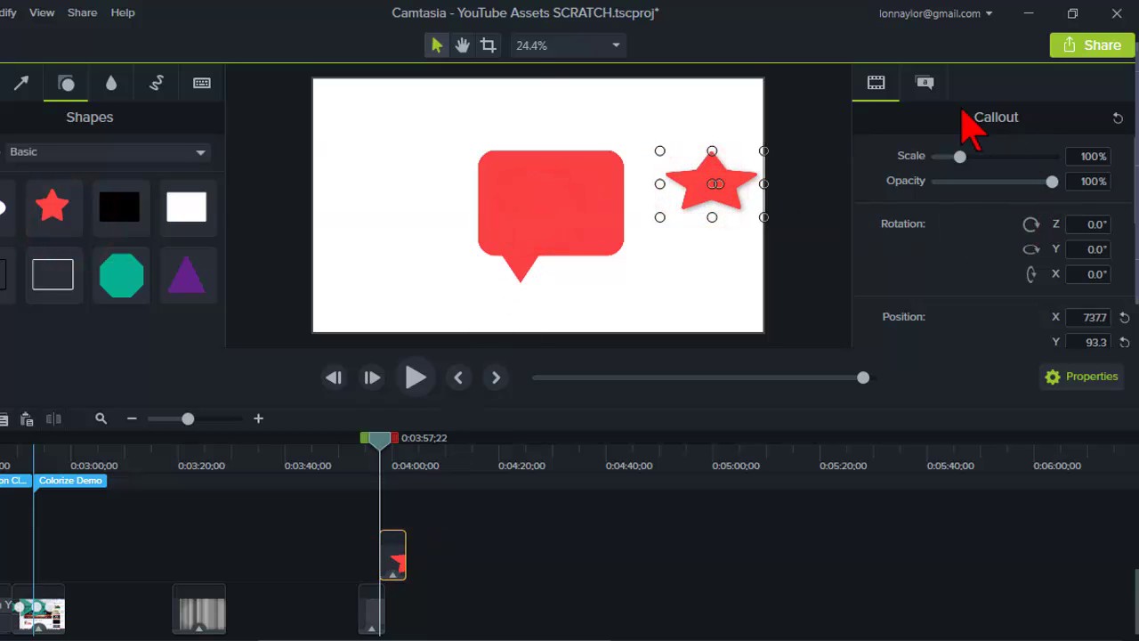
{"action": "left_click", "coordinate": [925, 81]}
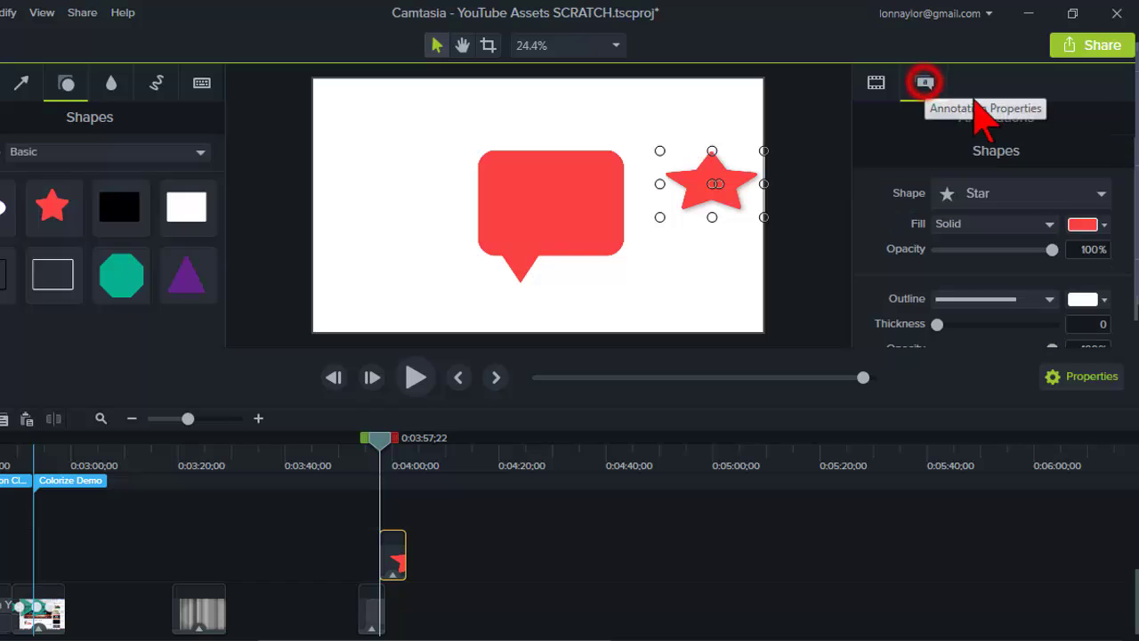
{"action": "left_click", "coordinate": [1103, 225]}
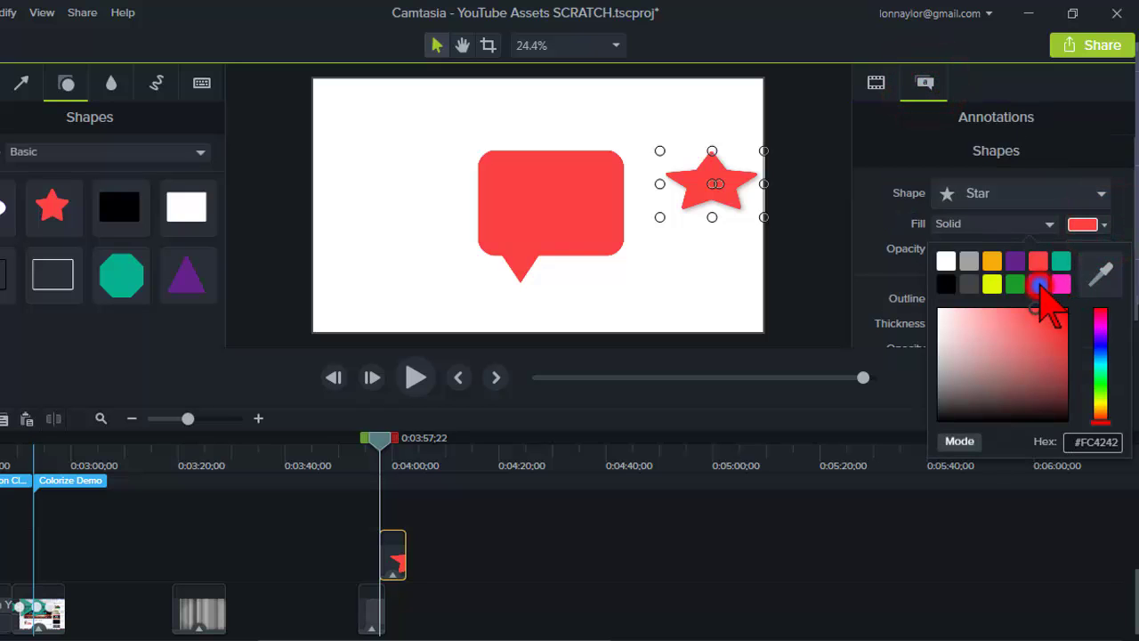
{"action": "left_click", "coordinate": [1039, 283]}
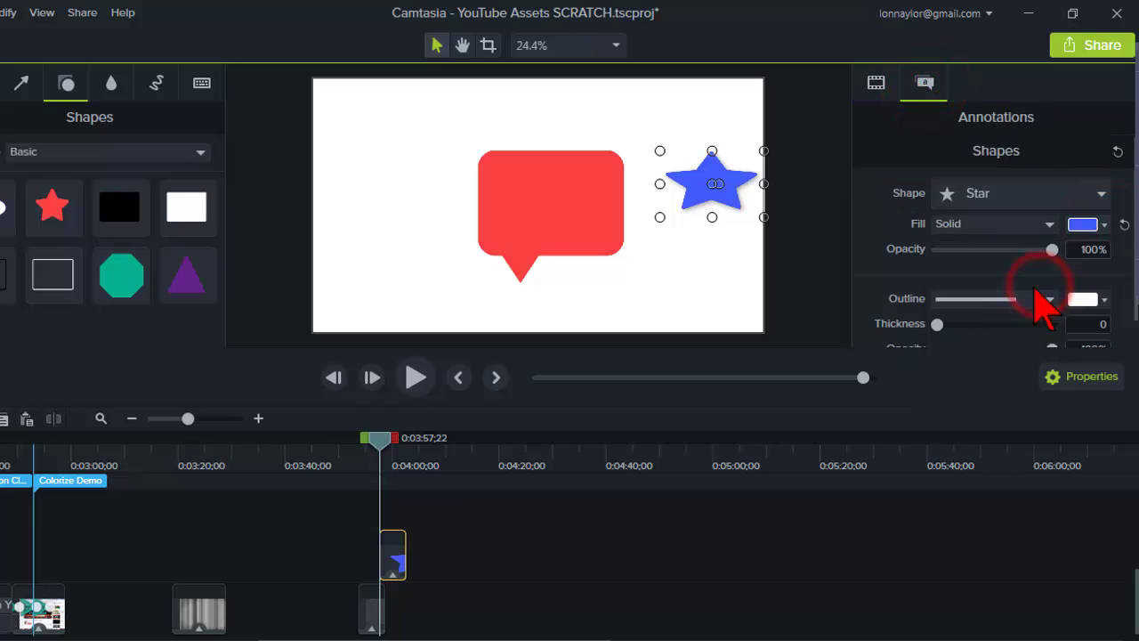
{"action": "left_click", "coordinate": [530, 223]}
Change the callout's Colorize tint from red to the star's blue, then deselect to view it
{"action": "scroll", "coordinate": [943, 232], "scroll_direction": "down", "scroll_amount": 4}
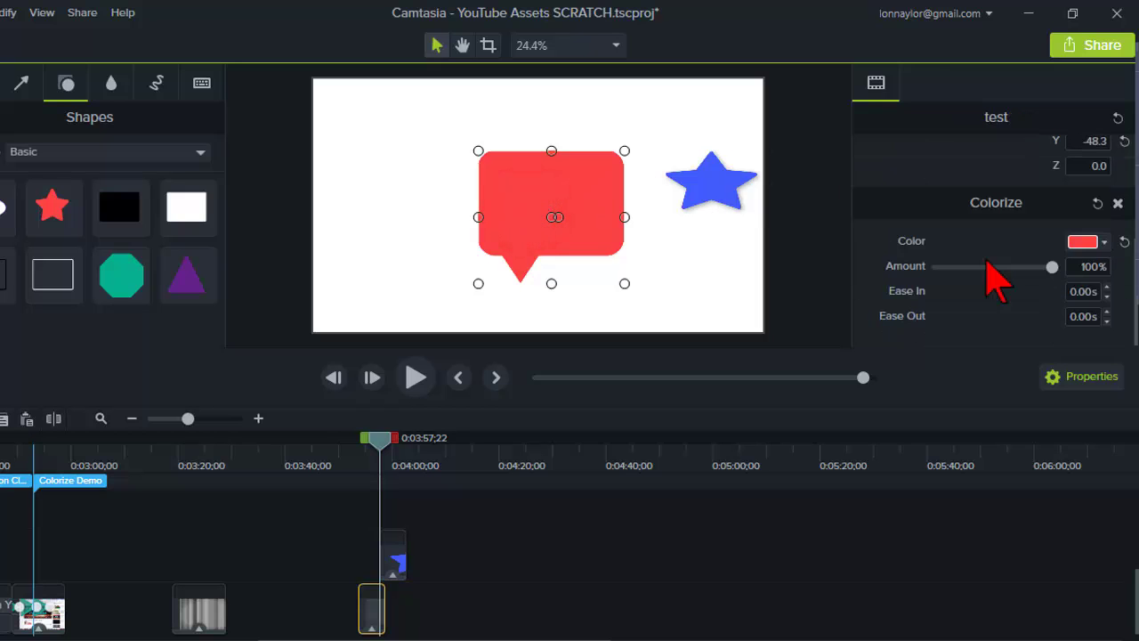
{"action": "left_click", "coordinate": [1106, 242]}
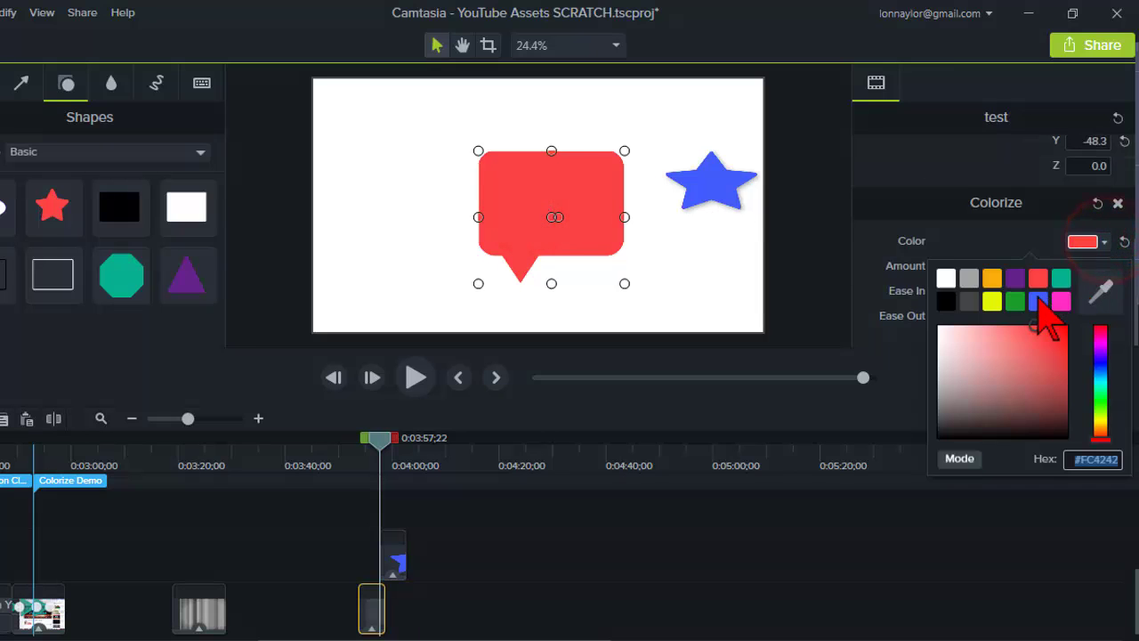
{"action": "left_click", "coordinate": [1040, 299]}
{"action": "left_click", "coordinate": [693, 235]}
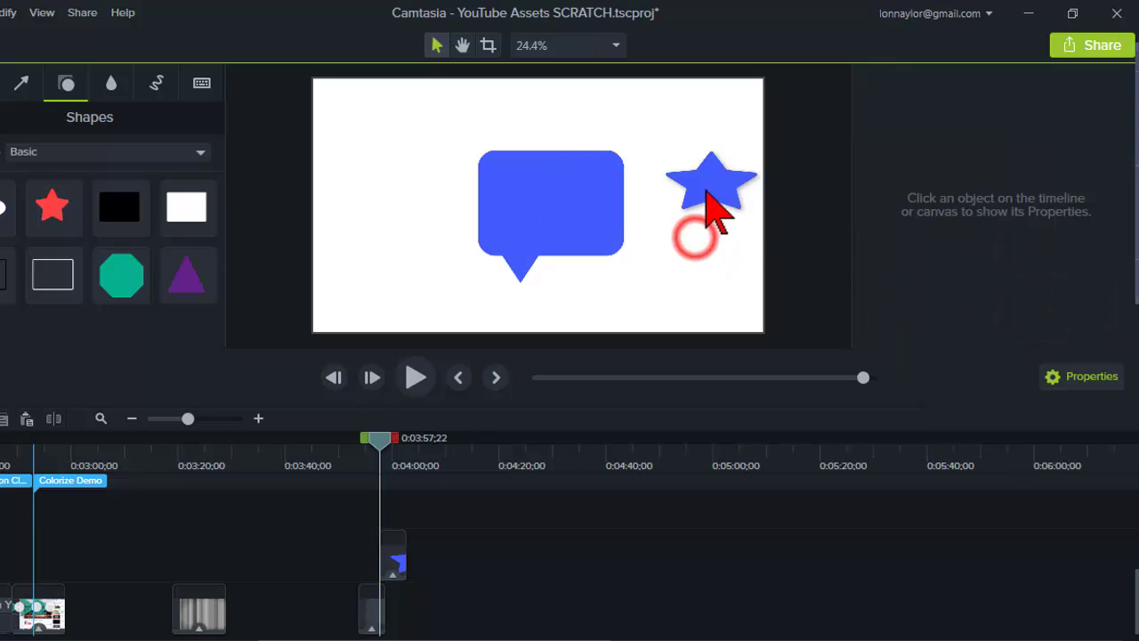